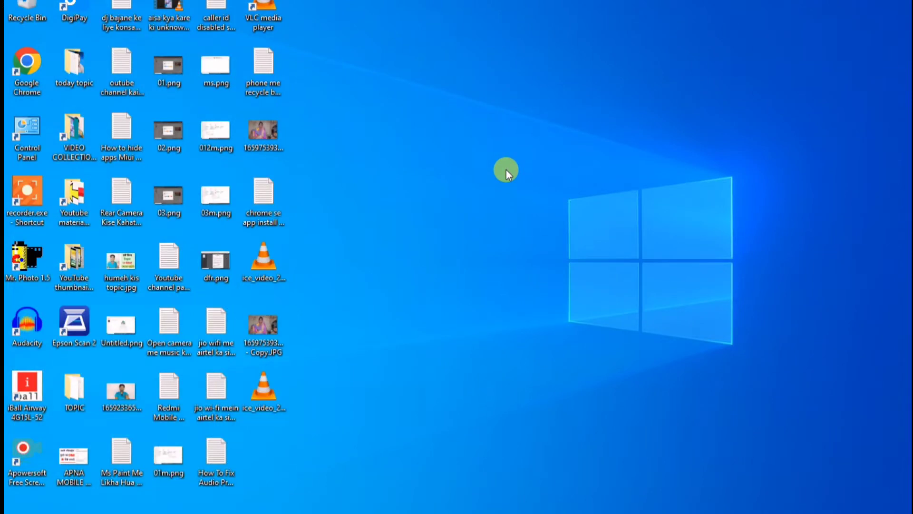
# Step: Refresh the desktop and open the blue-T-shirt portrait JPEG in Photoshop
pyautogui.rightClick(506, 171)
pyautogui.click(551, 208)
pyautogui.moveTo(129, 392); pyautogui.dragTo(302, 509)
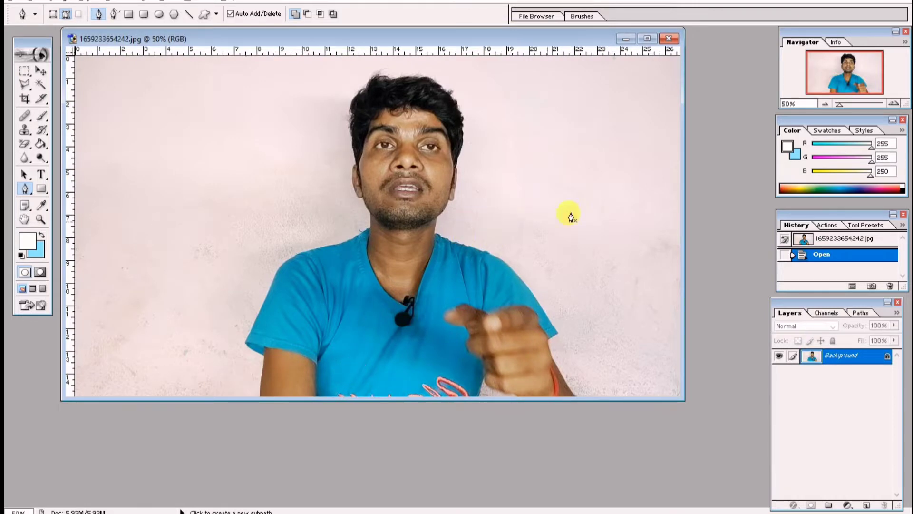
# Step: Maximize the portrait's window and pick the Crop tool preset to 35 × 45 mm
pyautogui.click(648, 38)
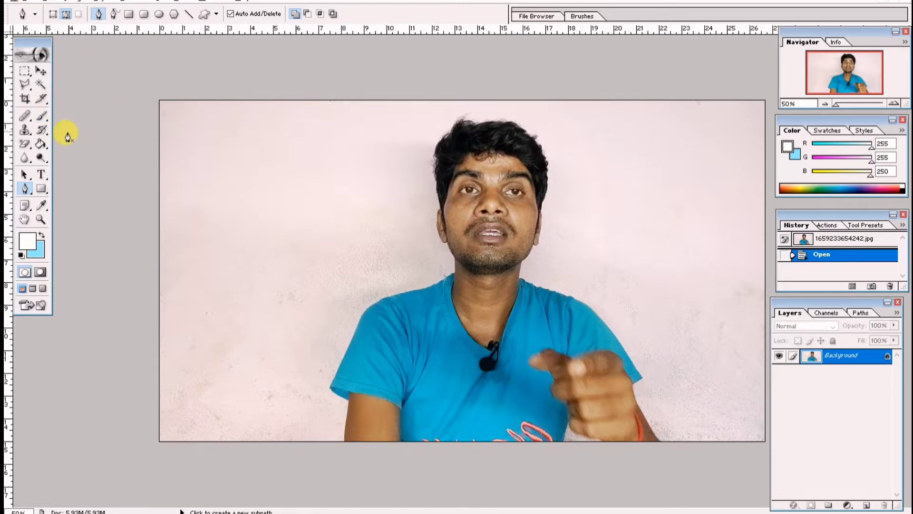
pyautogui.click(25, 99)
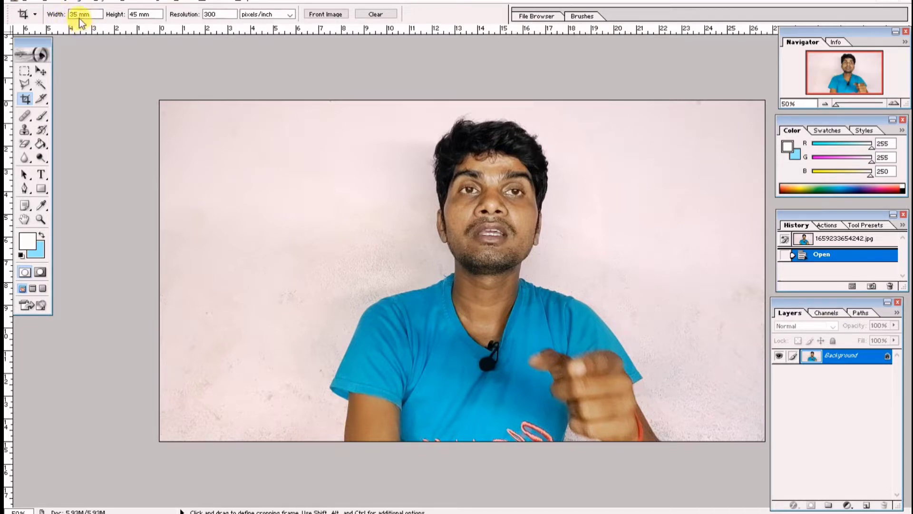
# Step: Crop the portrait to a 35 × 45 mm, 200 ppi frame centred on head and shoulders
pyautogui.click(218, 15)
pyautogui.write('200')
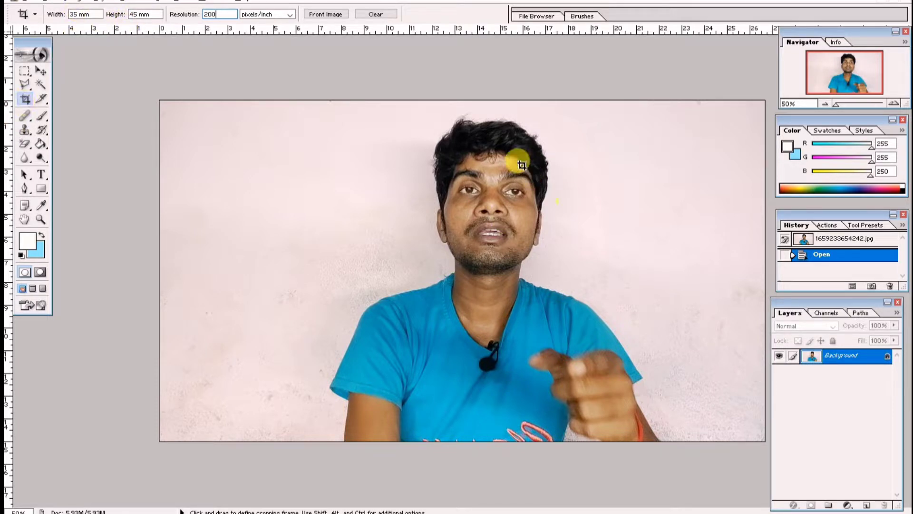
pyautogui.moveTo(349, 101); pyautogui.dragTo(637, 392)
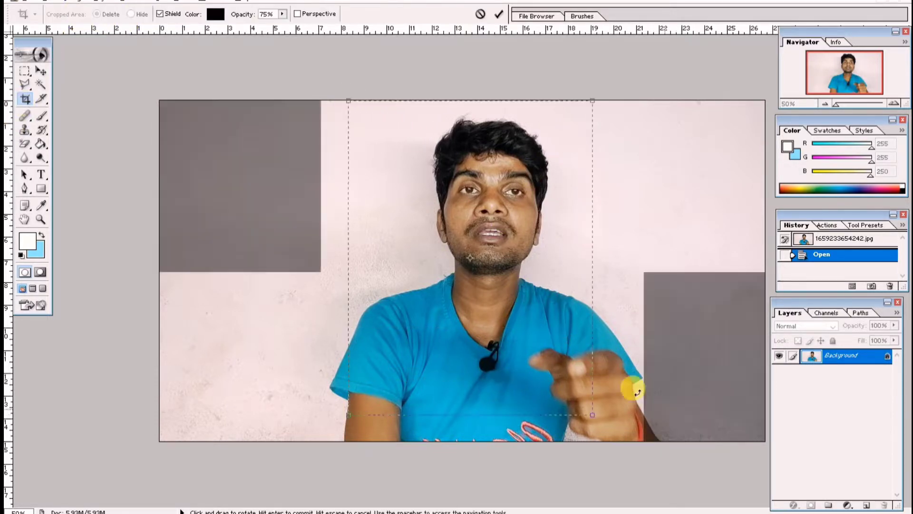
pyautogui.moveTo(502, 325)
pyautogui.mouseDown()
pyautogui.moveTo(519, 308)
pyautogui.moveTo(520, 325)
pyautogui.mouseUp()
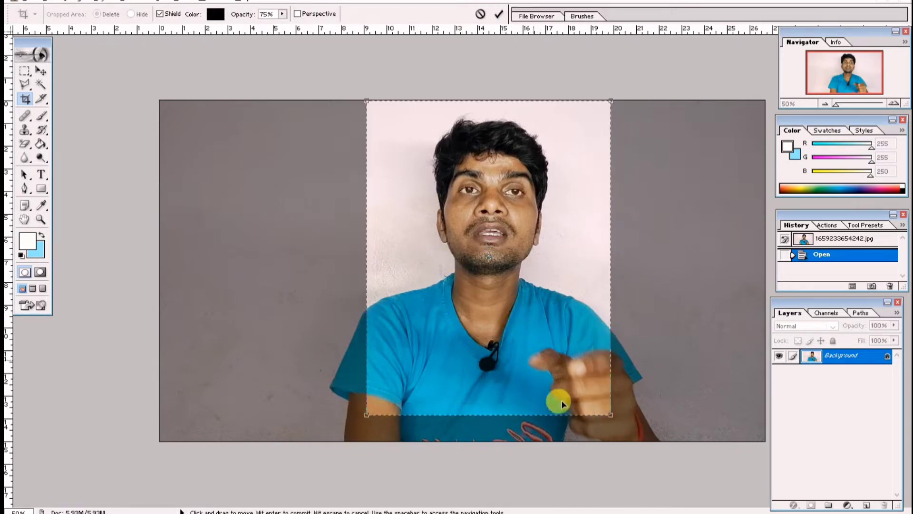
pyautogui.moveTo(609, 413)
pyautogui.mouseDown()
pyautogui.moveTo(567, 337)
pyautogui.moveTo(563, 354)
pyautogui.mouseUp()
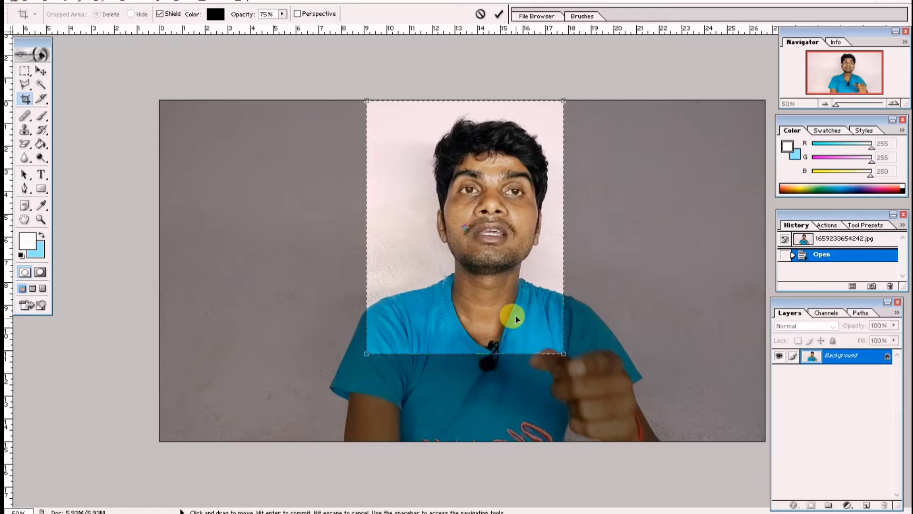
pyautogui.moveTo(527, 316); pyautogui.dragTo(542, 316)
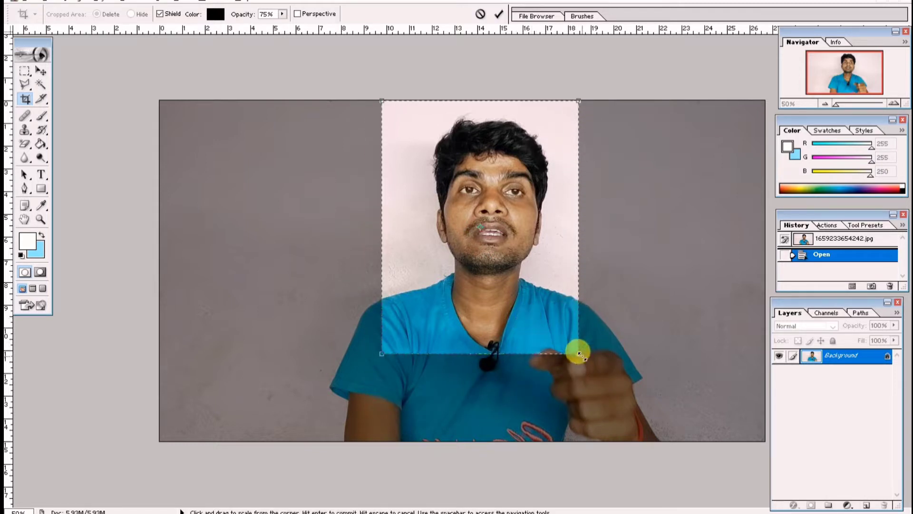
pyautogui.moveTo(580, 354); pyautogui.dragTo(593, 371)
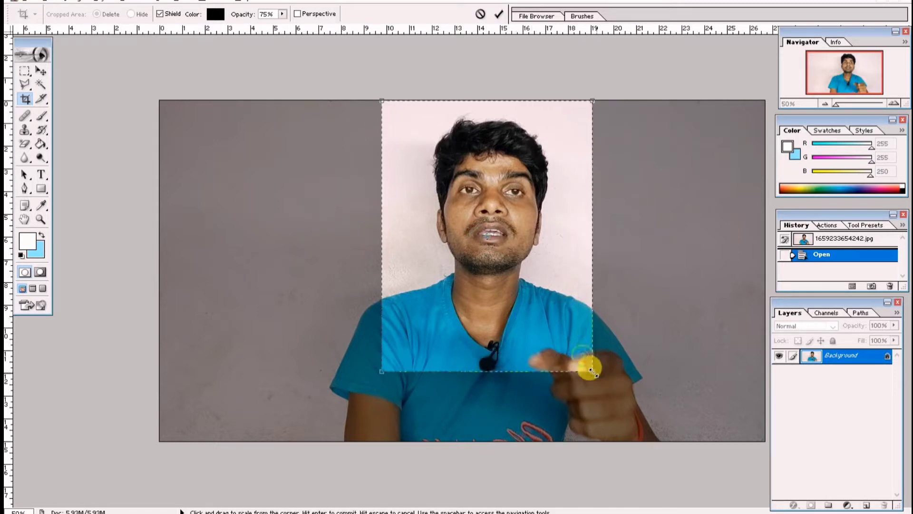
pyautogui.click(499, 15)
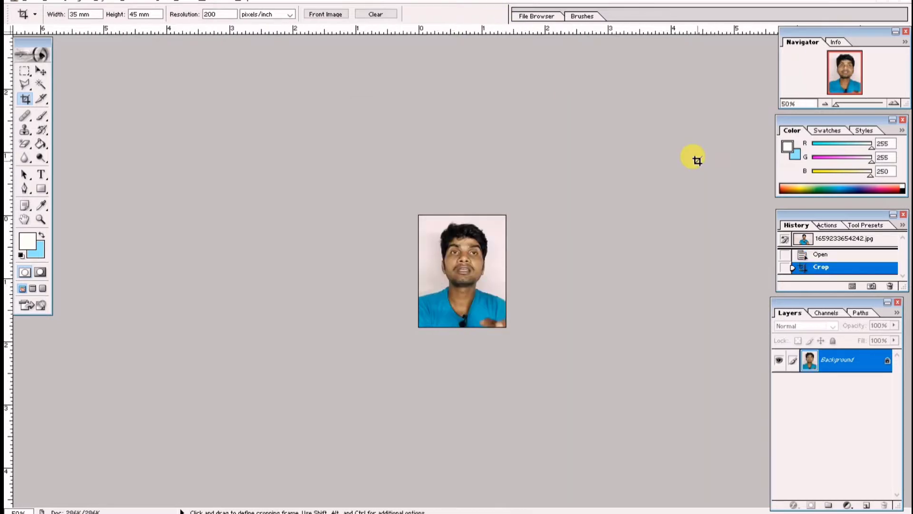
# Step: Zoom the cropped portrait in to 200%
pyautogui.scroll(1, 638, 261)
pyautogui.scroll(1, 638, 261)
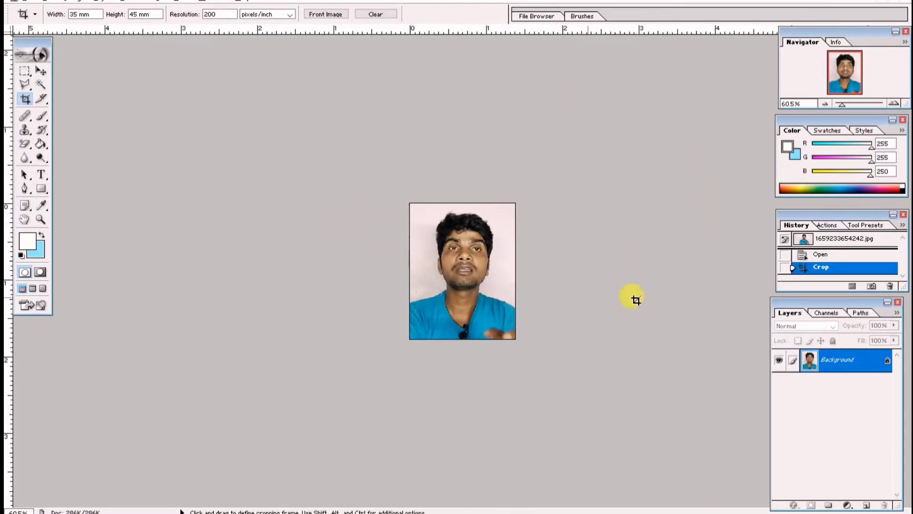
pyautogui.click(41, 220)
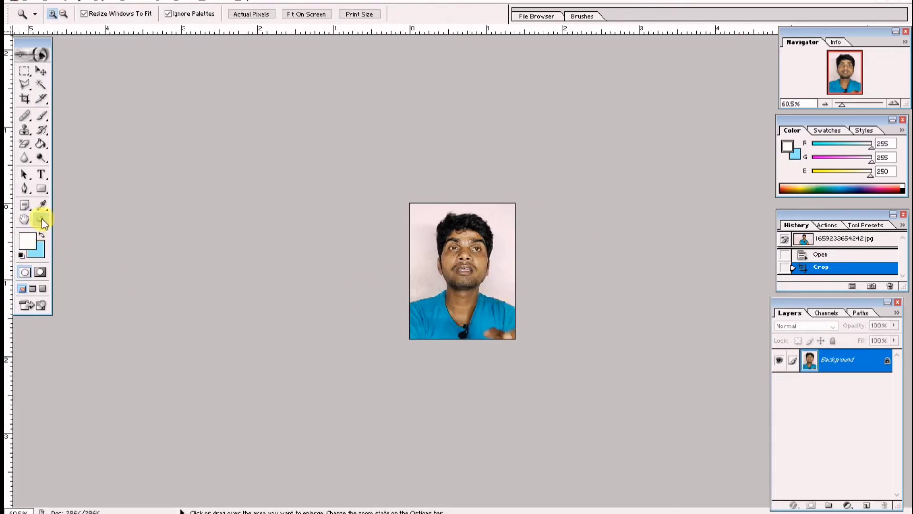
pyautogui.click(488, 301)
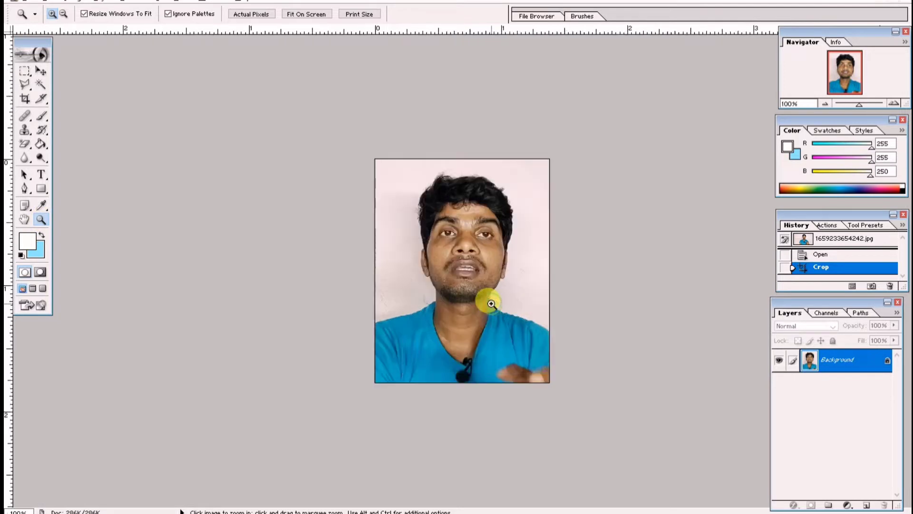
pyautogui.click(491, 303)
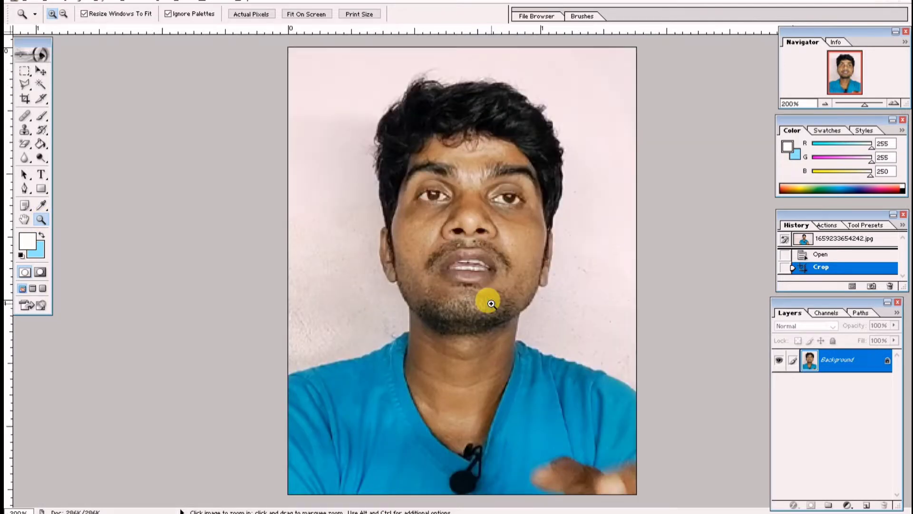
# Step: Duplicate the Background layer as a Background copy layer
pyautogui.rightClick(860, 364)
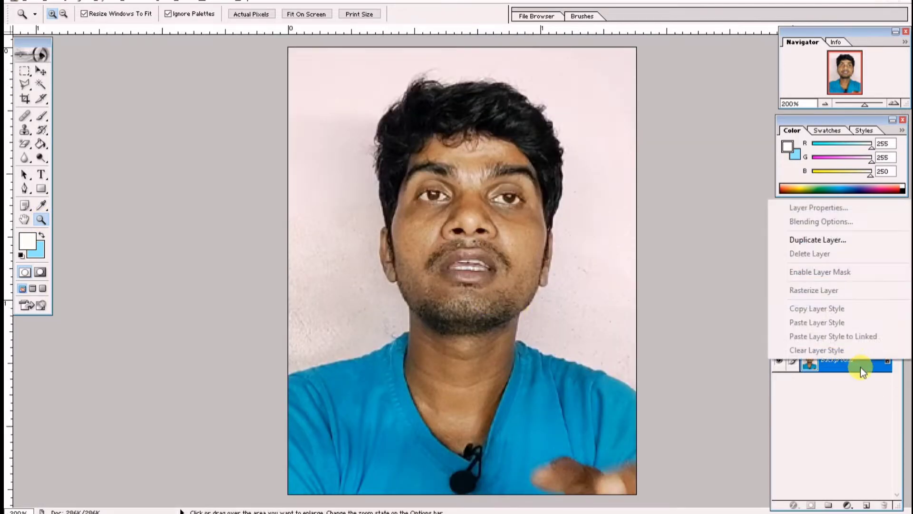
pyautogui.click(821, 240)
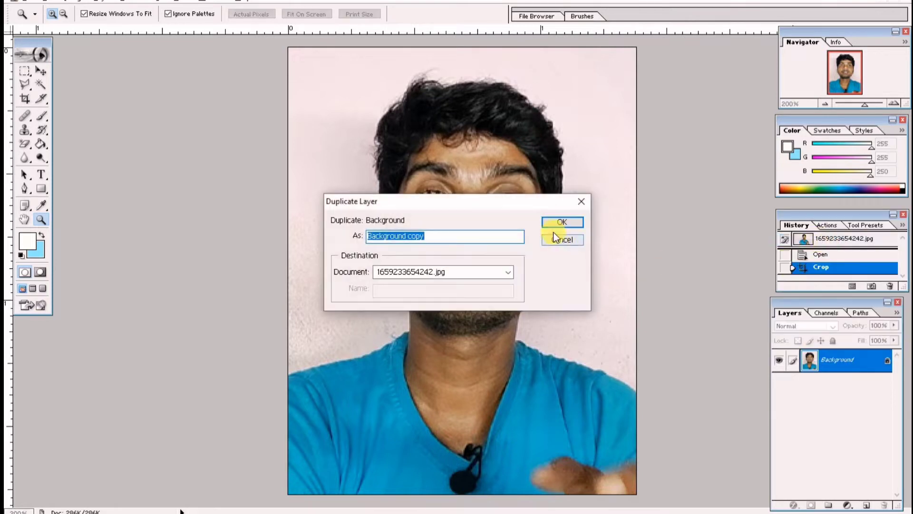
pyautogui.click(571, 220)
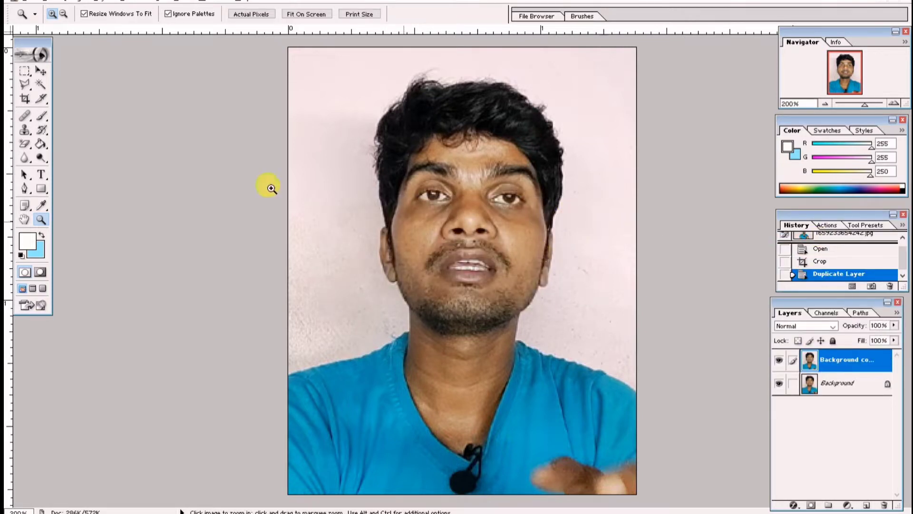
pyautogui.click(25, 190)
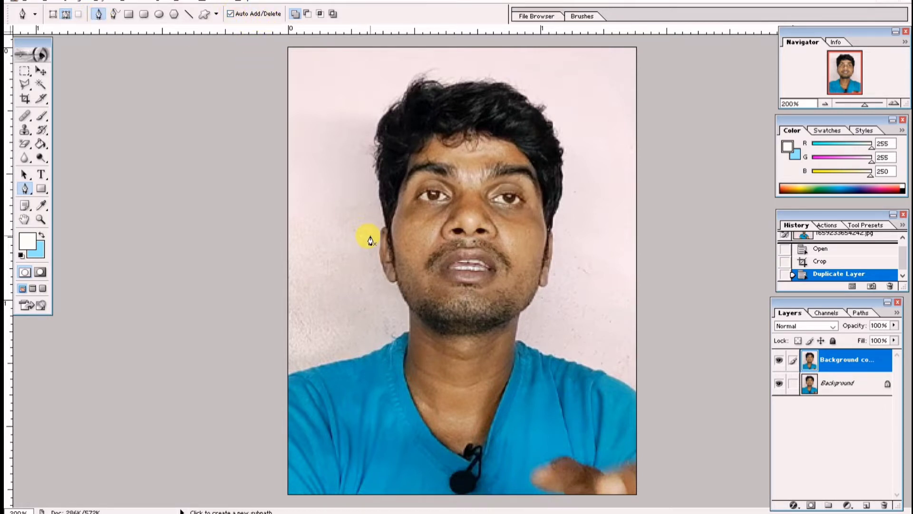
# Step: Start the pen outline at the left shoulder and trace up the neck and ear
pyautogui.click(288, 375)
pyautogui.click(343, 359)
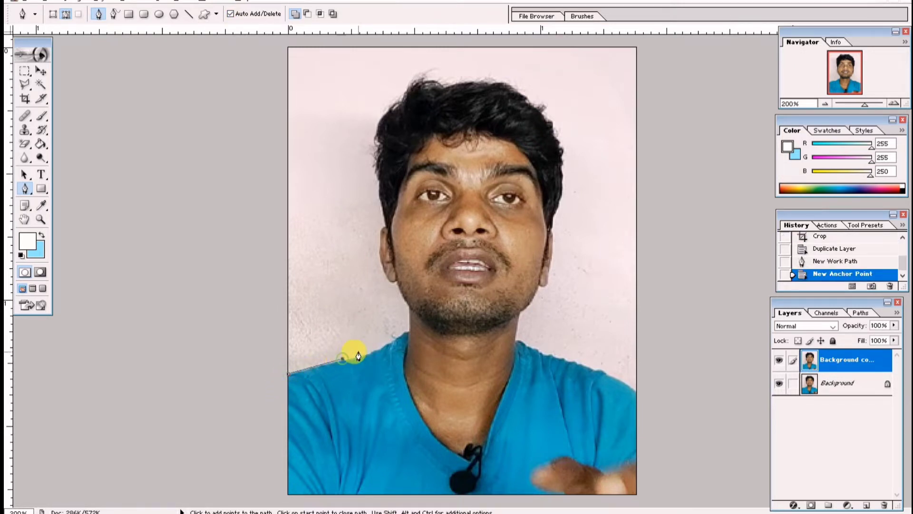
pyautogui.click(384, 344)
pyautogui.click(408, 330)
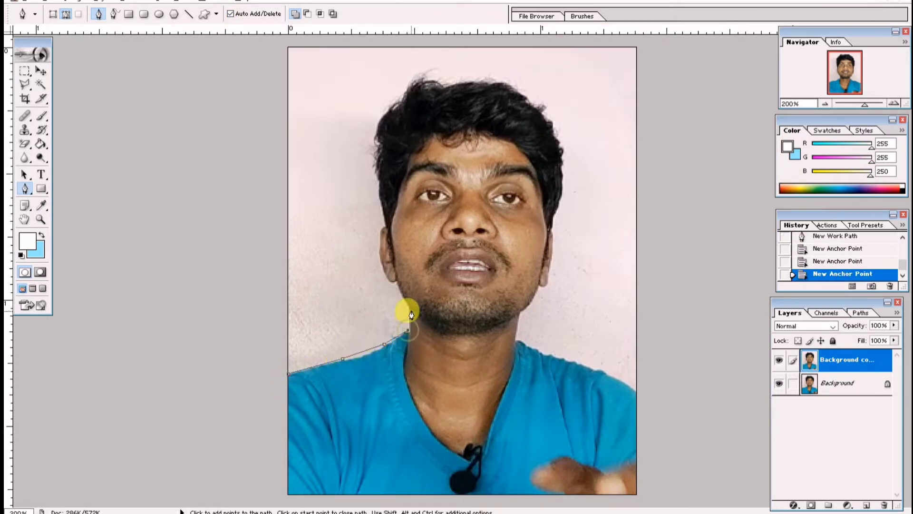
pyautogui.click(409, 305)
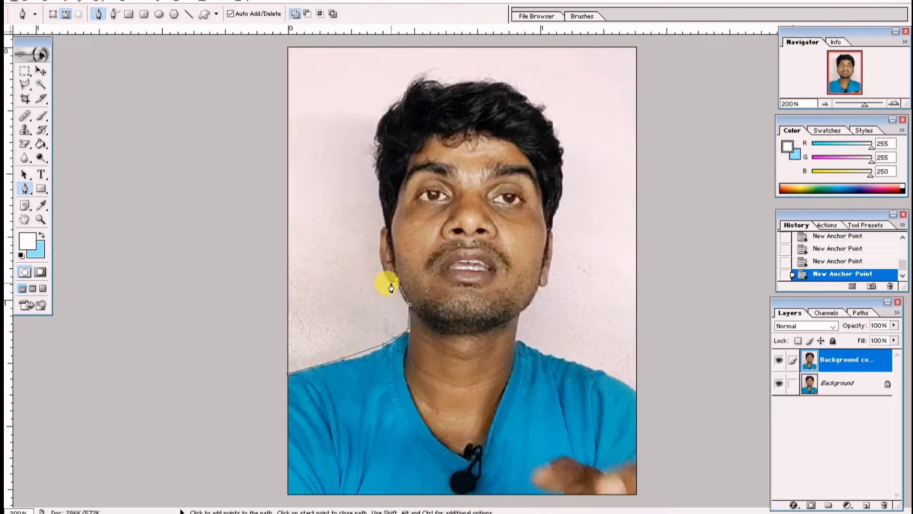
pyautogui.click(384, 271)
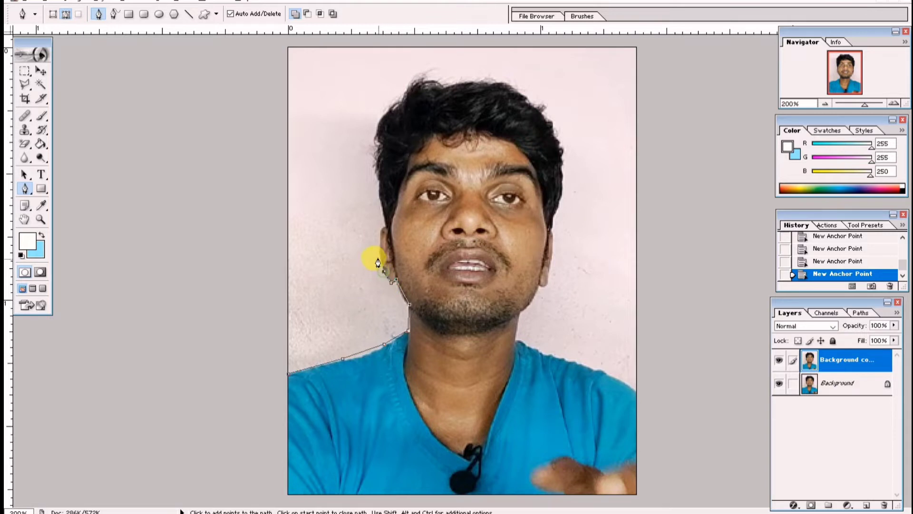
pyautogui.click(378, 244)
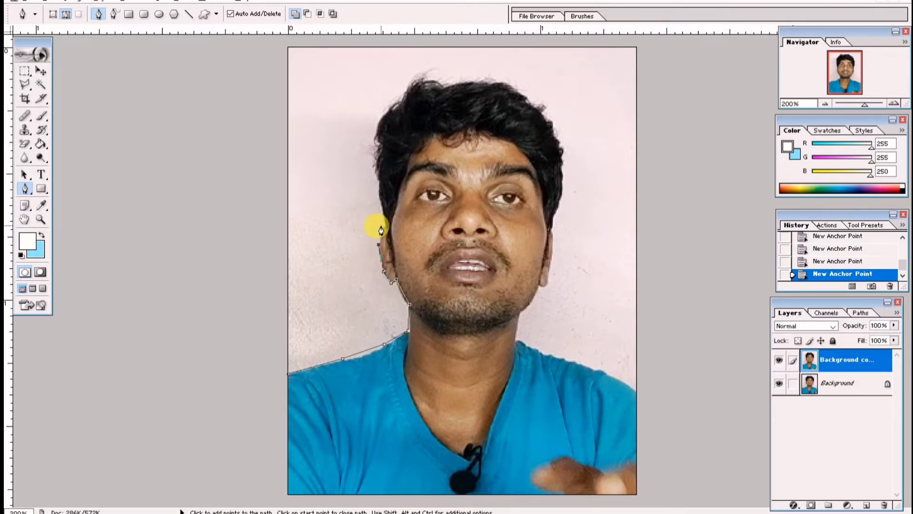
pyautogui.click(385, 224)
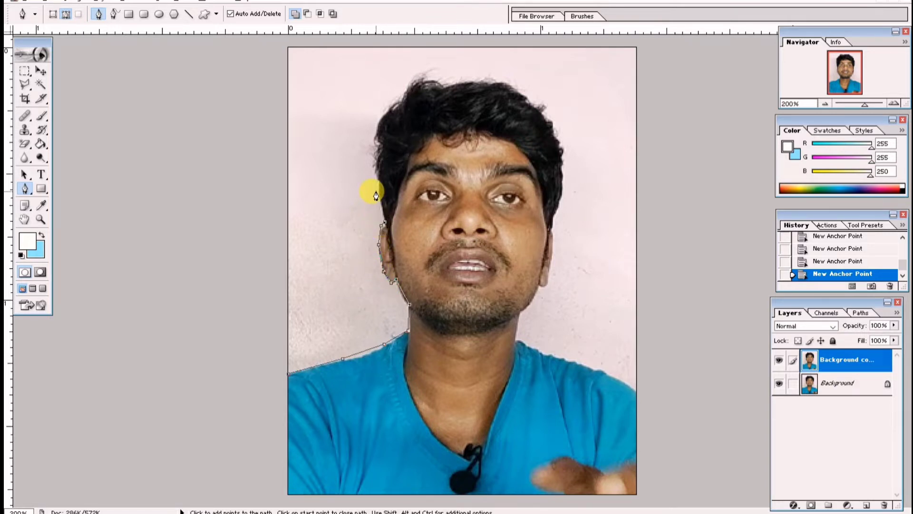
# Step: Continue the pen path up the side of the hair and across its top
pyautogui.click(378, 190)
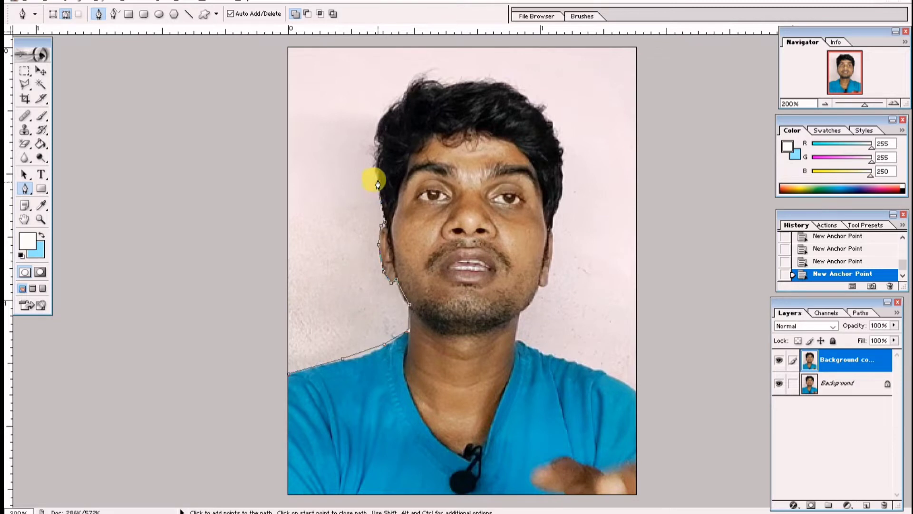
pyautogui.click(380, 131)
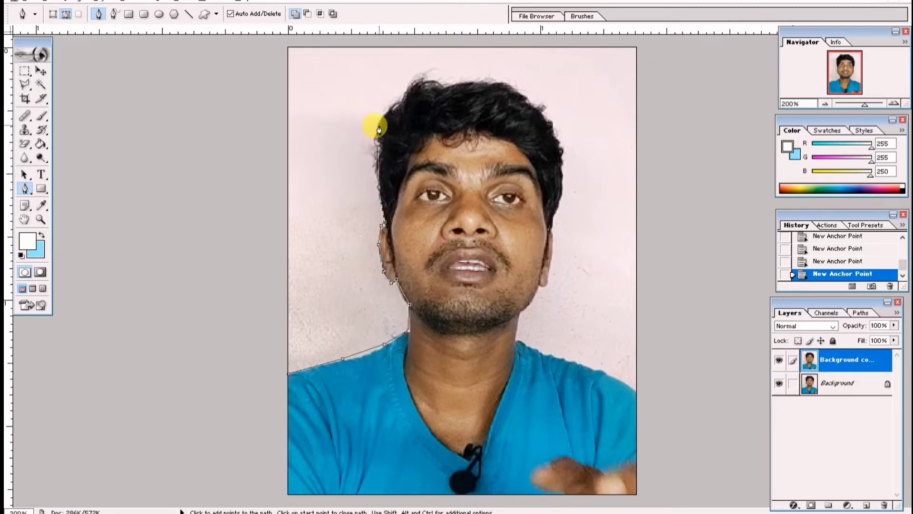
pyautogui.click(408, 87)
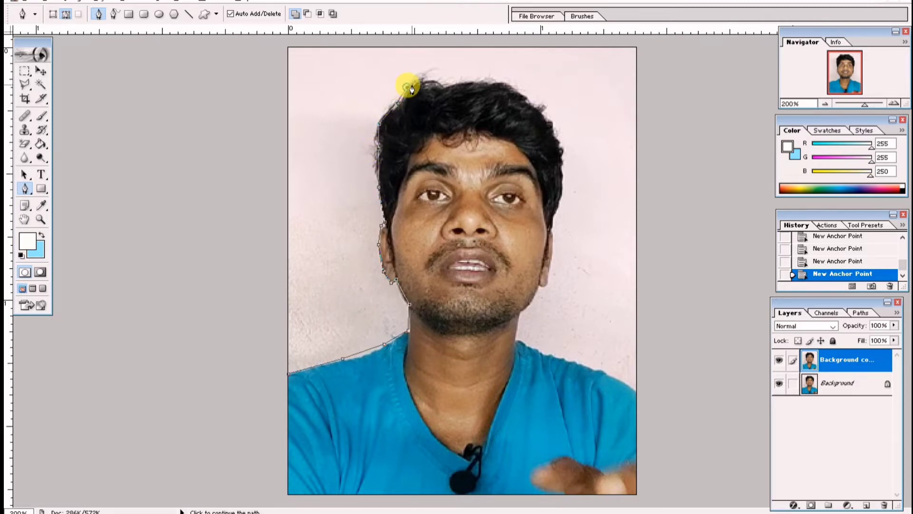
pyautogui.click(444, 86)
pyautogui.click(469, 80)
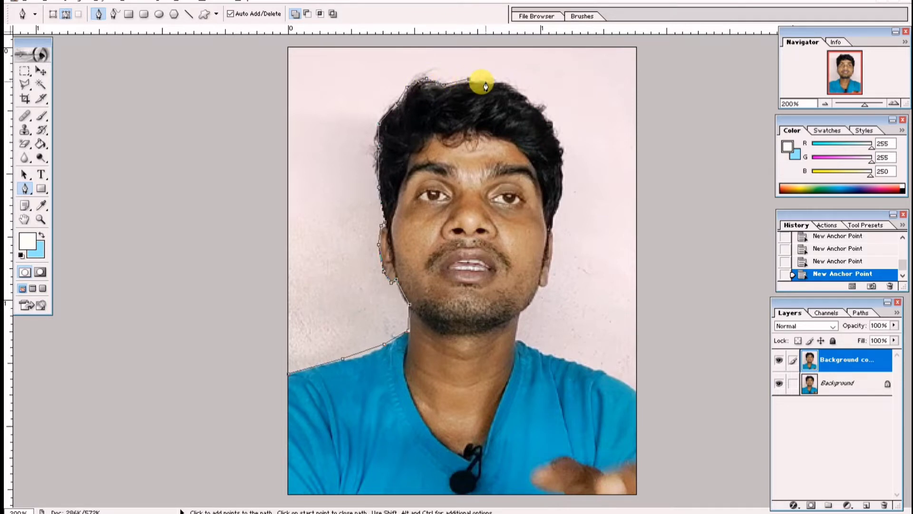
pyautogui.click(491, 83)
pyautogui.click(513, 87)
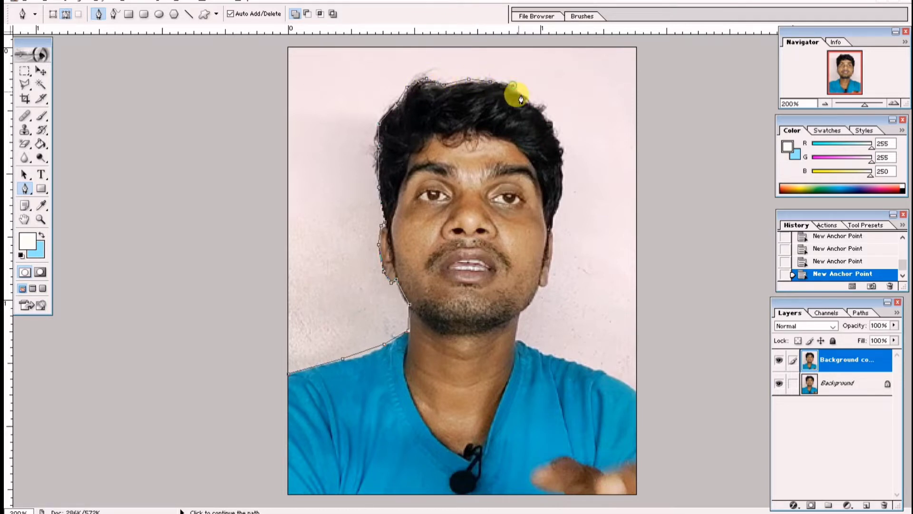
# Step: Trace the path down the hair's right edge and around the right ear
pyautogui.click(550, 128)
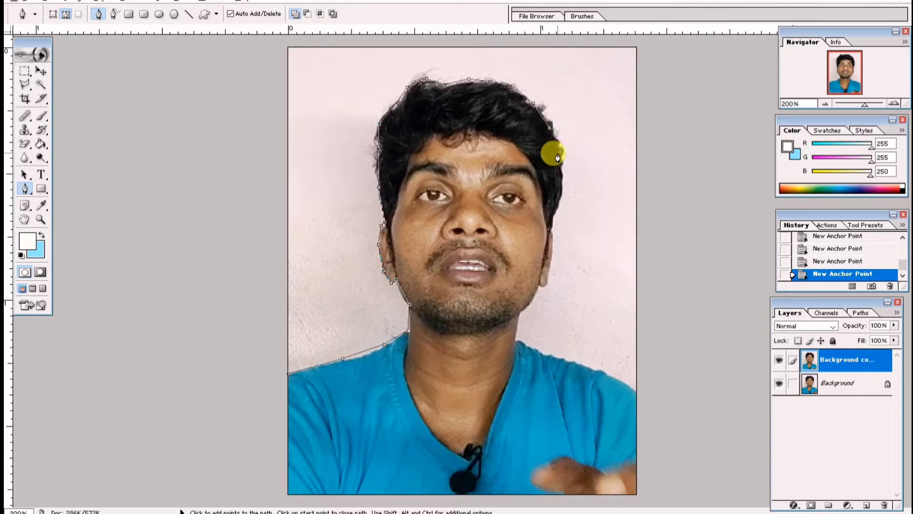
pyautogui.click(560, 157)
pyautogui.click(560, 171)
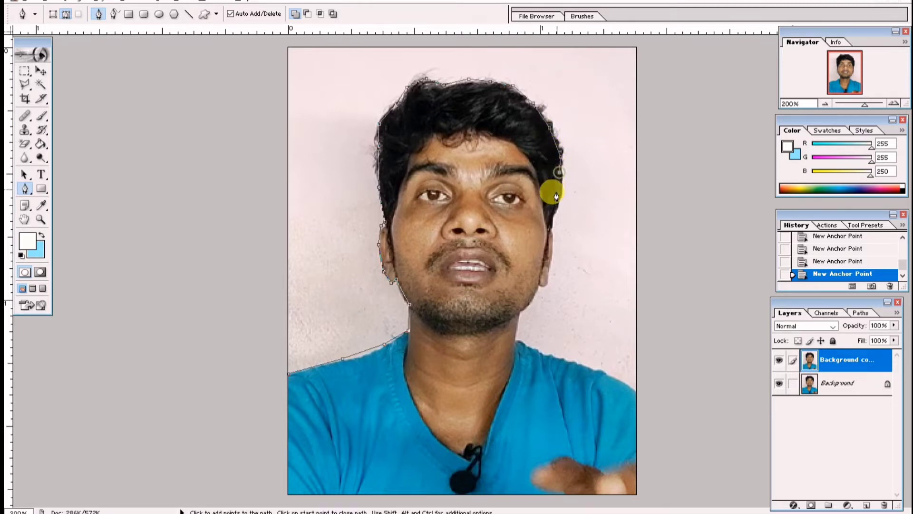
pyautogui.click(562, 194)
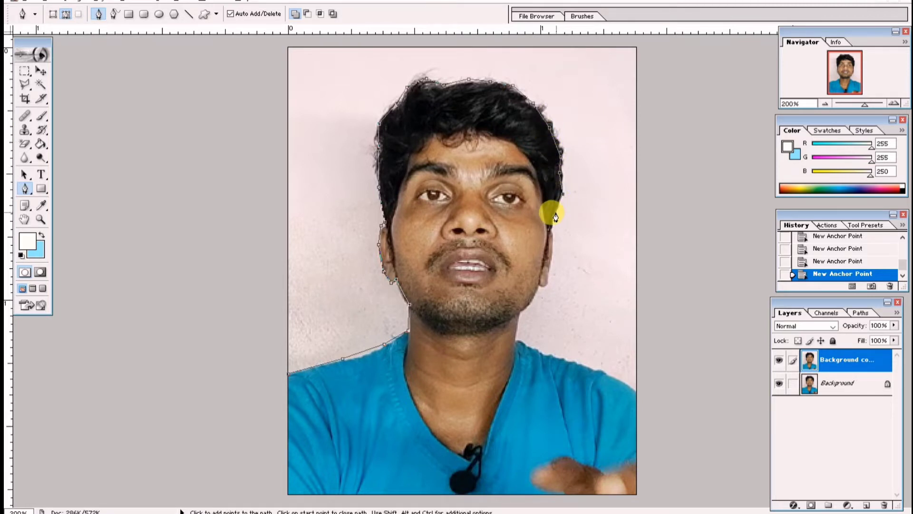
pyautogui.click(556, 211)
pyautogui.click(551, 233)
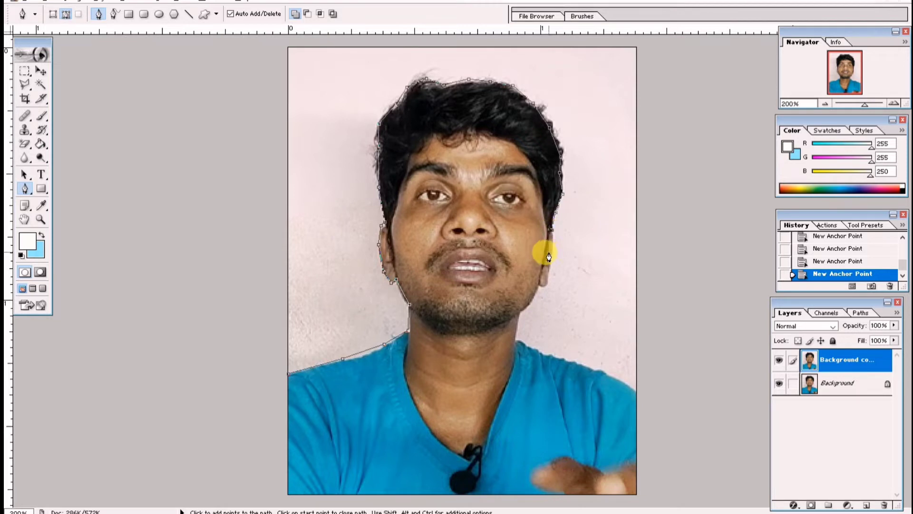
pyautogui.click(553, 254)
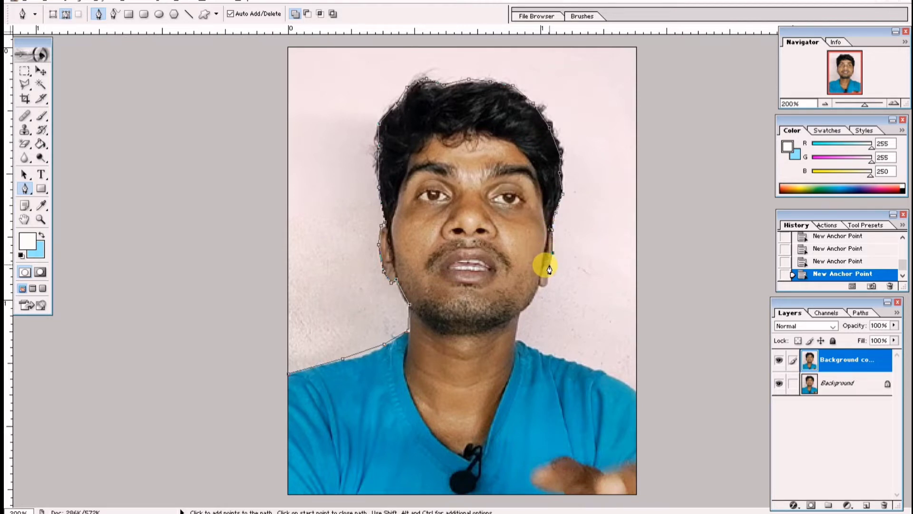
pyautogui.click(547, 285)
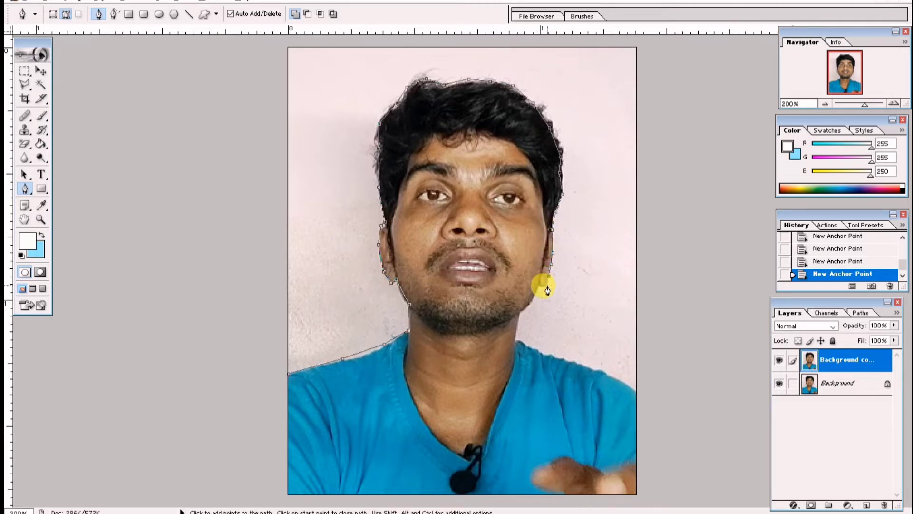
# Step: Trace the jawline, neck and right shoulder, then zoom in on the cheek to check
pyautogui.click(541, 286)
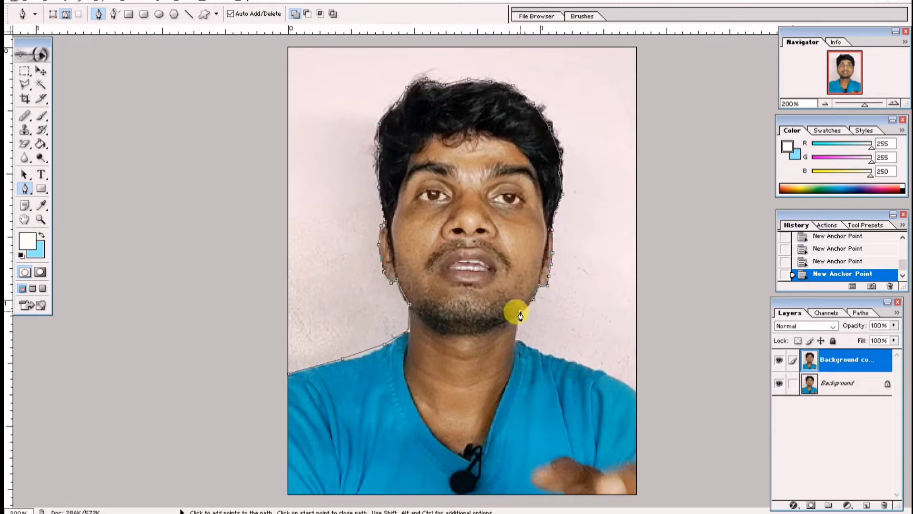
pyautogui.click(520, 312)
pyautogui.click(515, 341)
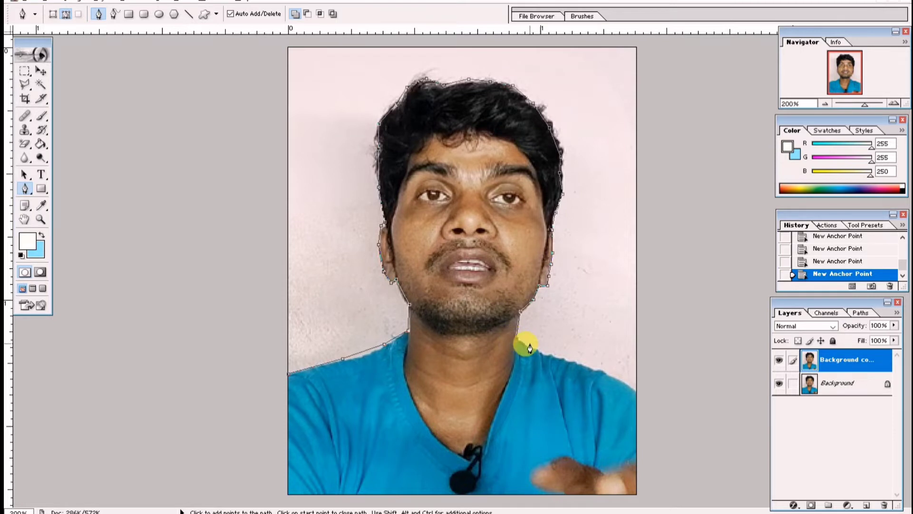
pyautogui.click(533, 348)
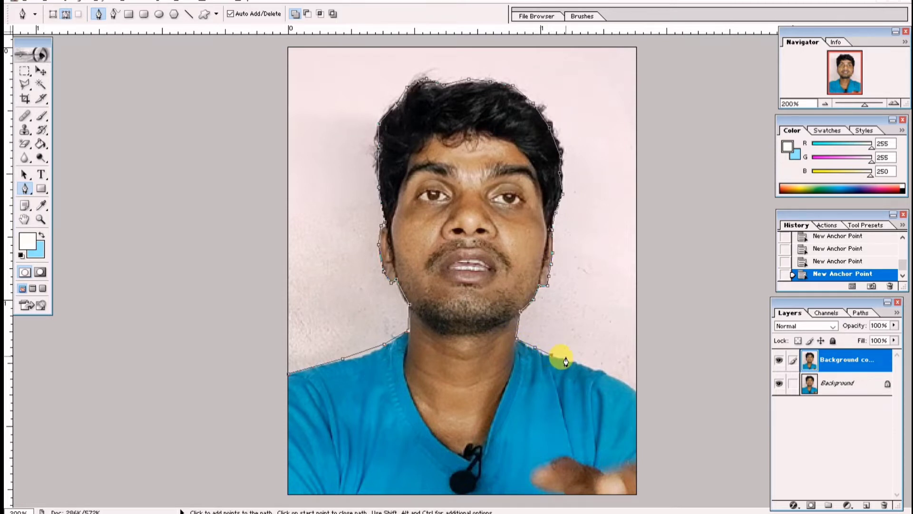
pyautogui.click(570, 359)
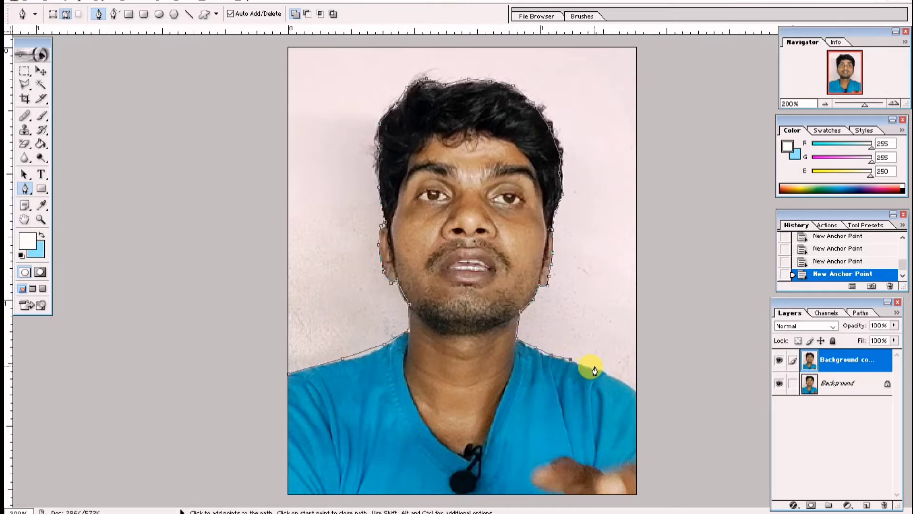
pyautogui.click(615, 378)
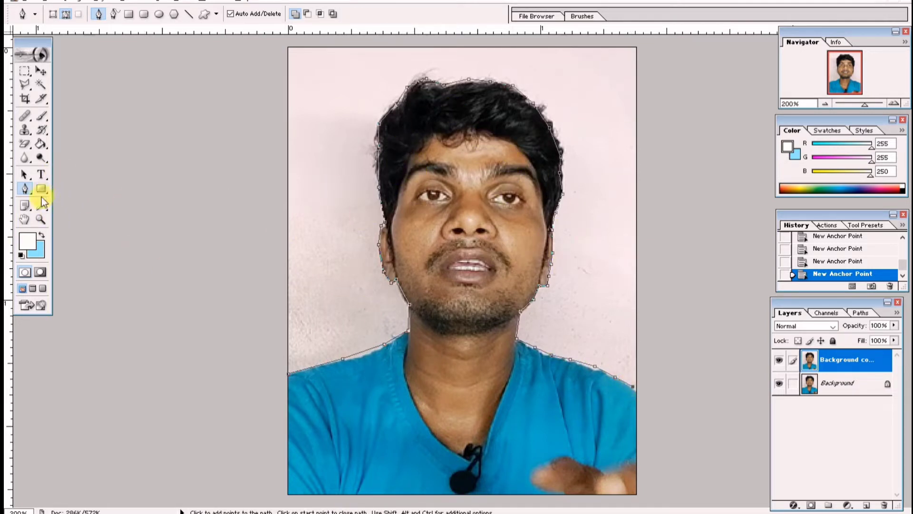
pyautogui.click(40, 219)
pyautogui.click(535, 255)
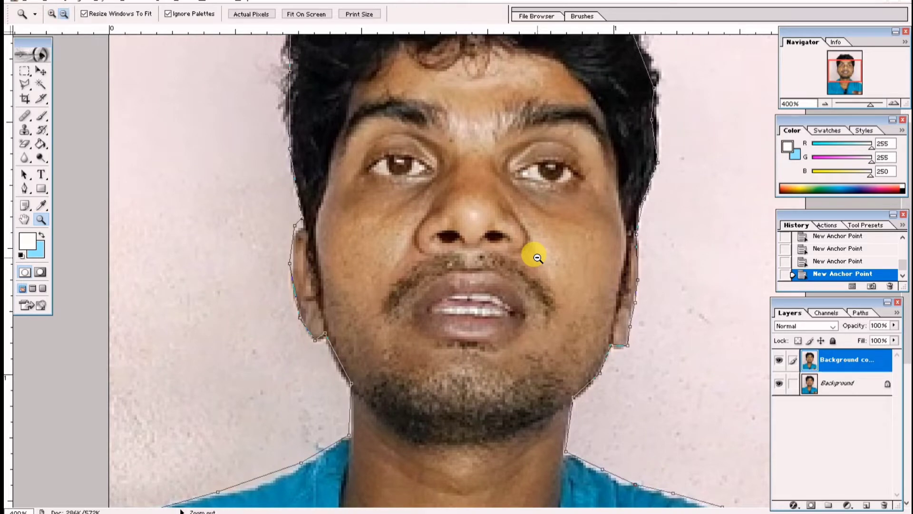
pyautogui.press('alt')
pyautogui.keyDown('alt'); pyautogui.click(537, 258); pyautogui.keyUp('alt')
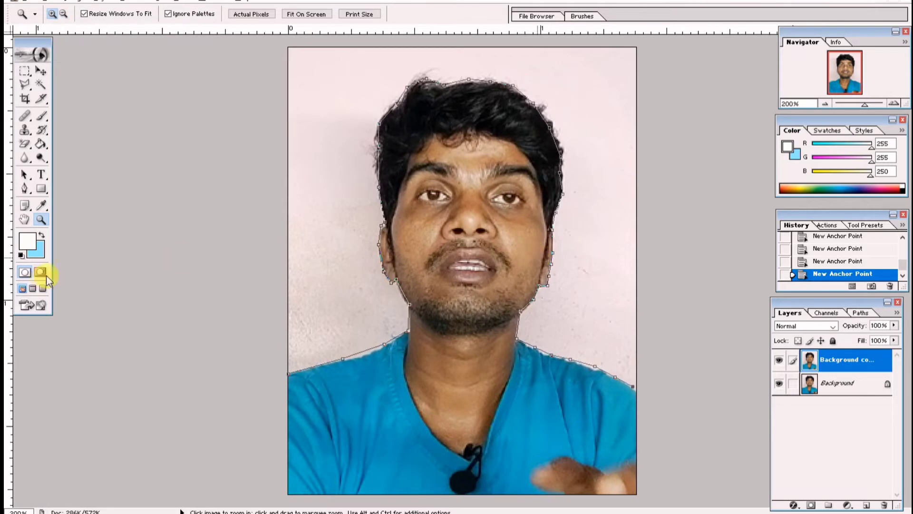
pyautogui.click(478, 229)
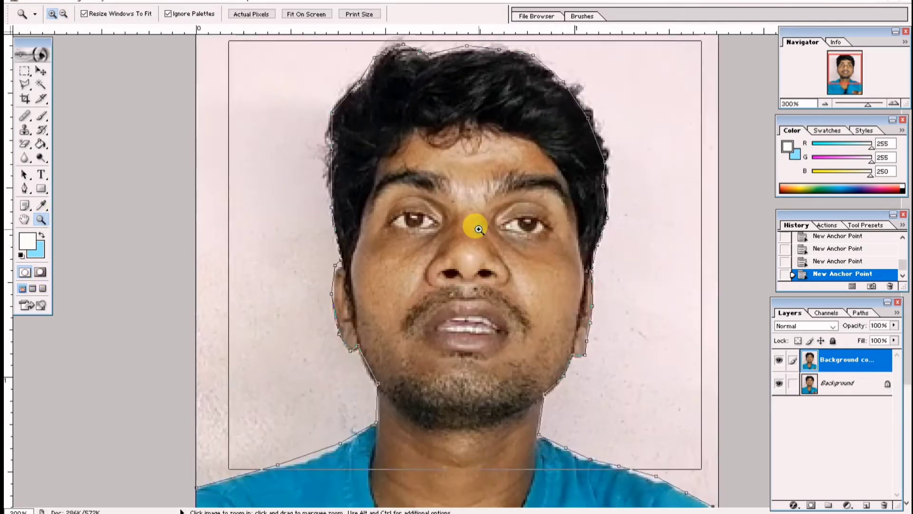
pyautogui.click(478, 229)
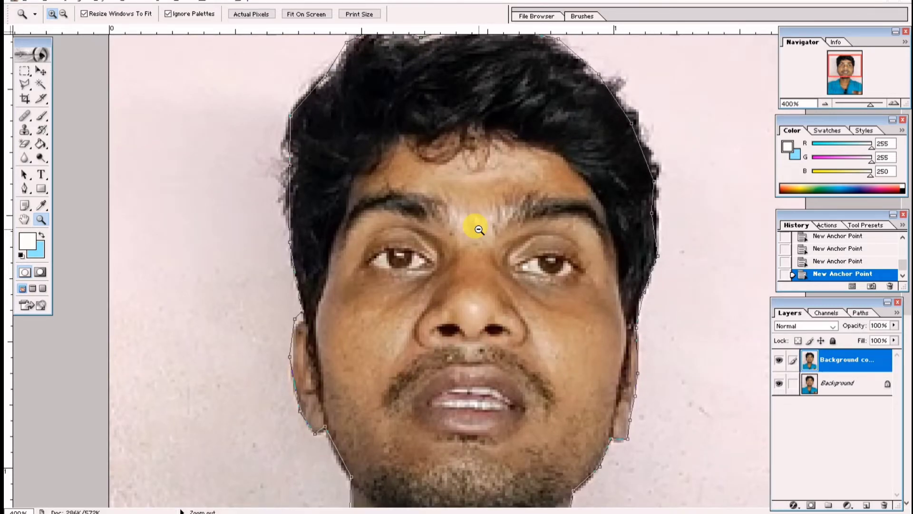
pyautogui.keyDown('alt'); pyautogui.click(478, 229); pyautogui.keyUp('alt')
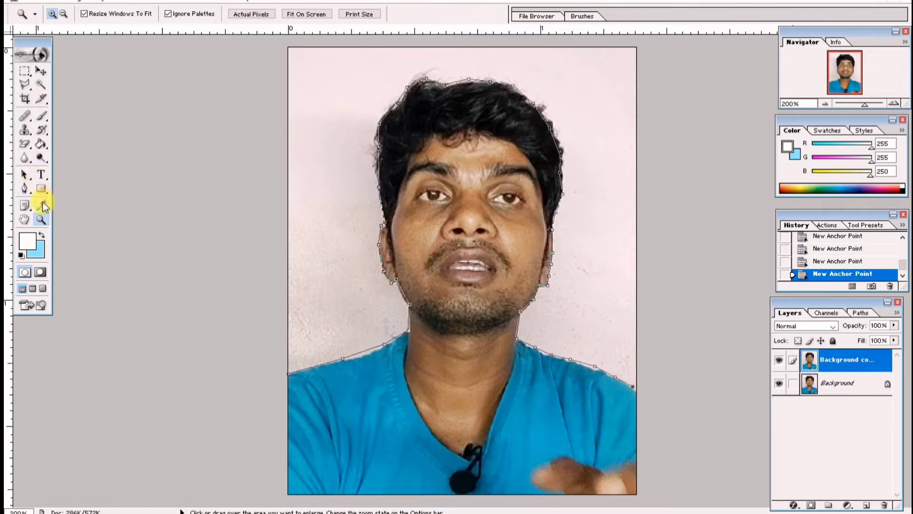
# Step: Close the pen path along the photo's right, top and left edges back to its start
pyautogui.click(24, 188)
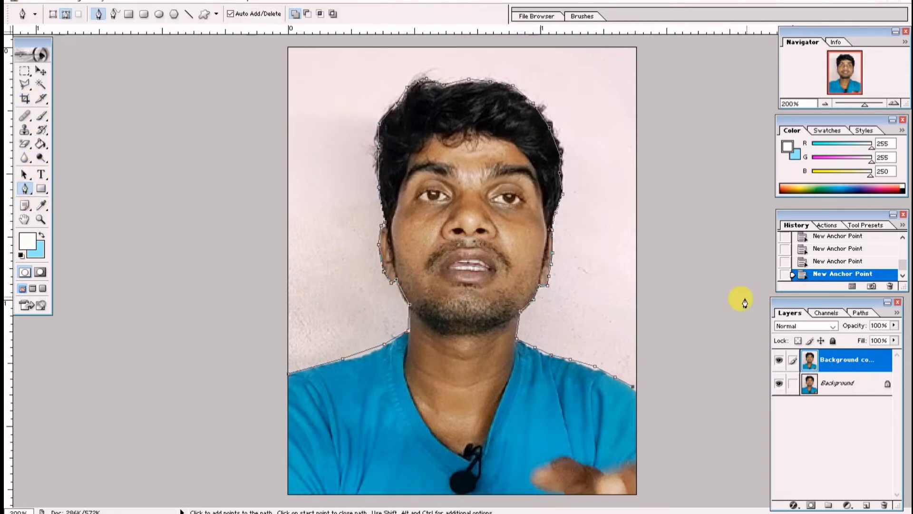
pyautogui.click(636, 260)
pyautogui.click(635, 45)
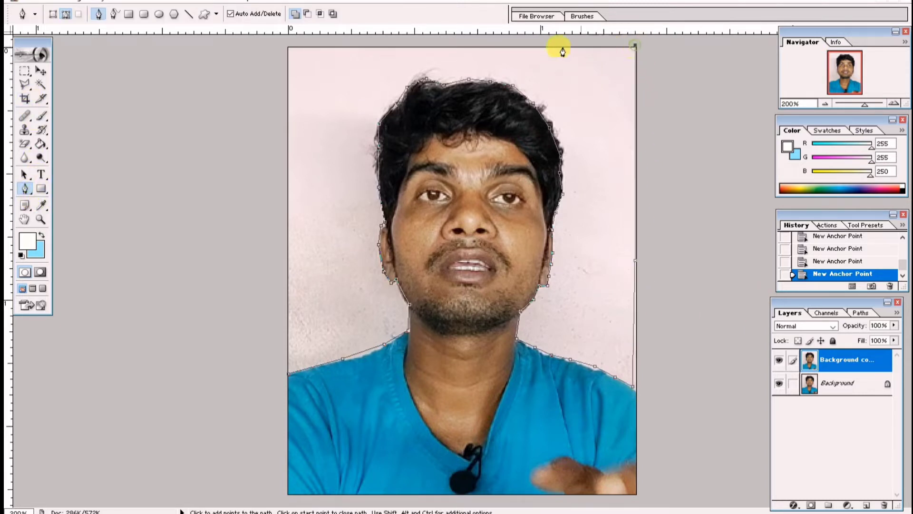
pyautogui.click(288, 47)
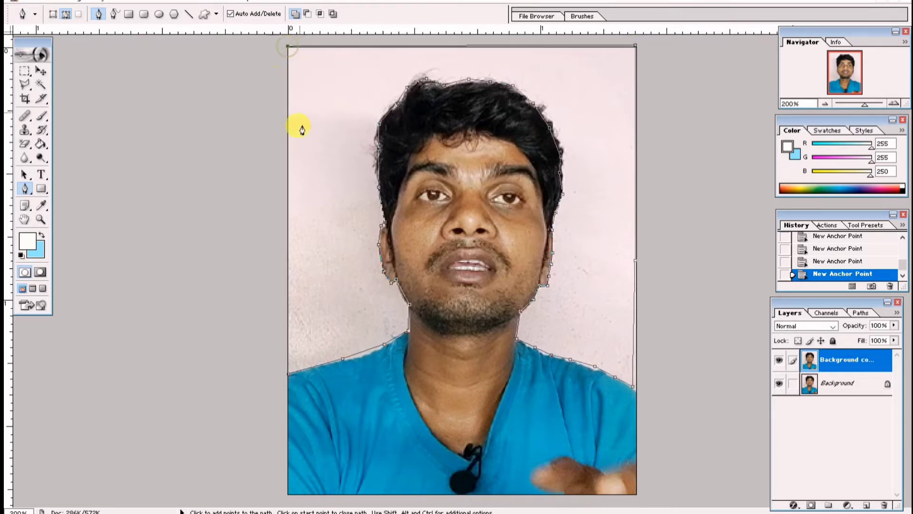
pyautogui.click(288, 170)
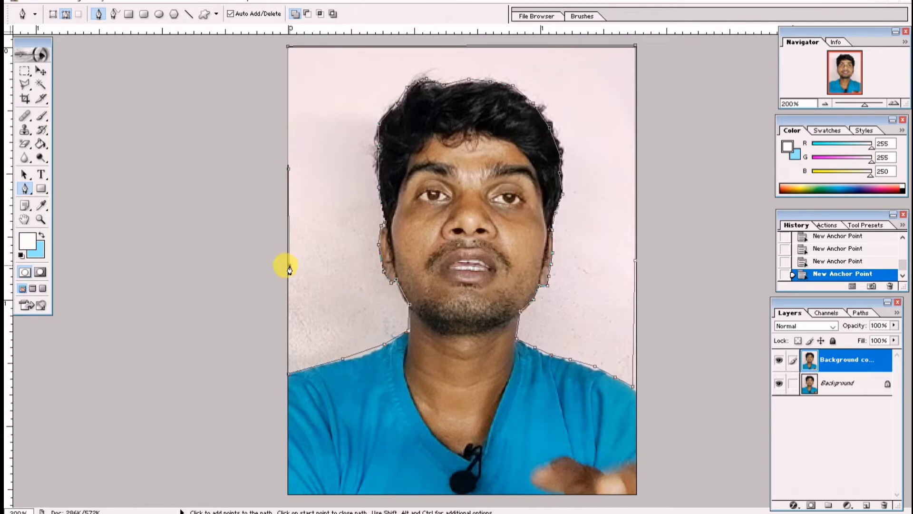
pyautogui.click(289, 375)
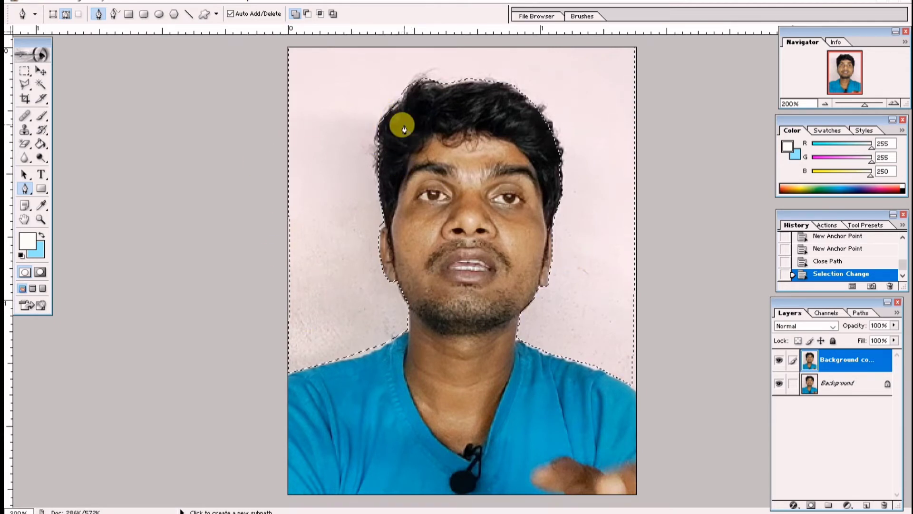
# Step: Feather the background selection by 0.8 pixels and show the colour swatches
pyautogui.click(107, 3)
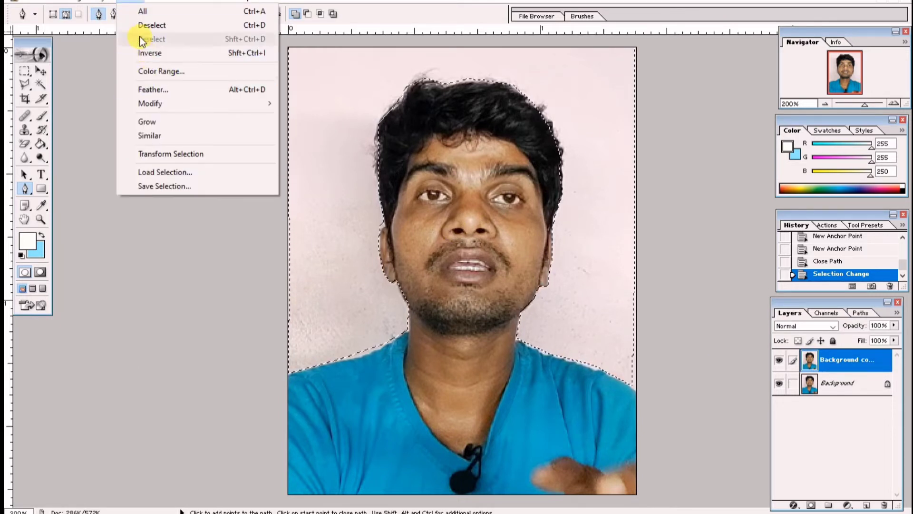
pyautogui.click(238, 90)
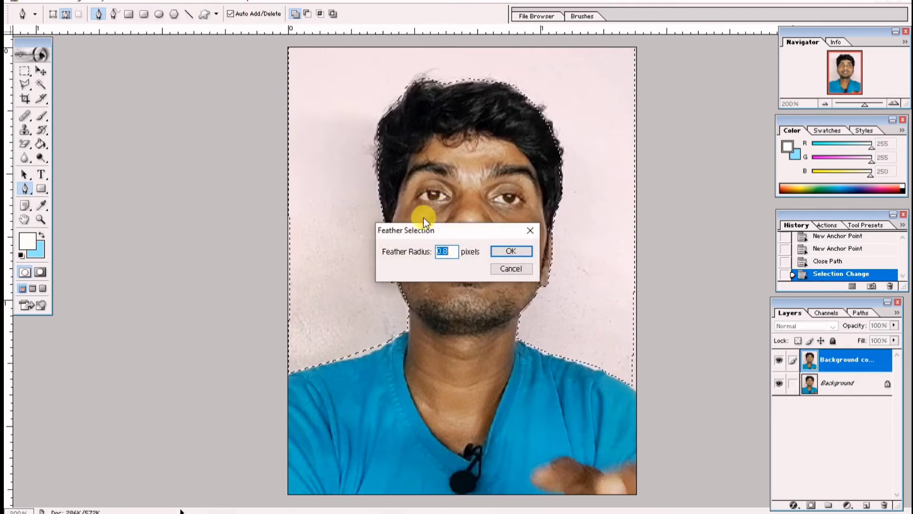
pyautogui.click(441, 252)
pyautogui.write('0.8')
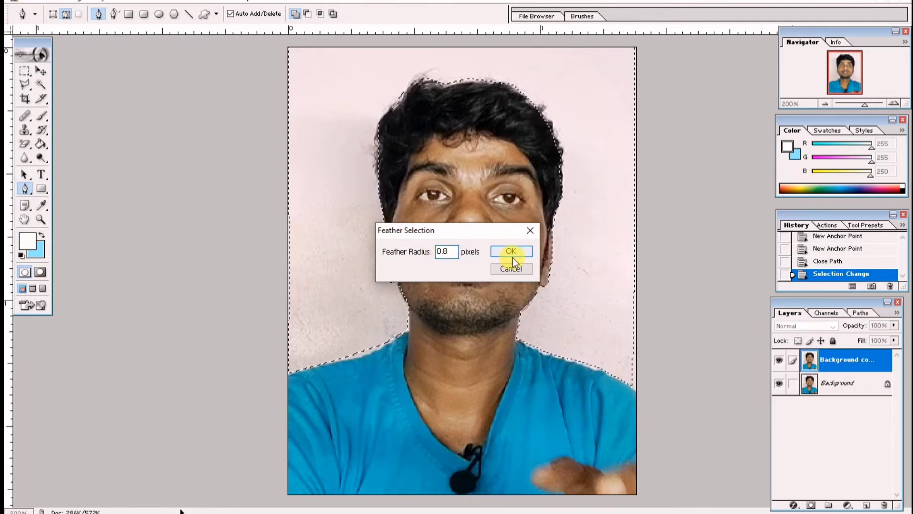
pyautogui.click(511, 252)
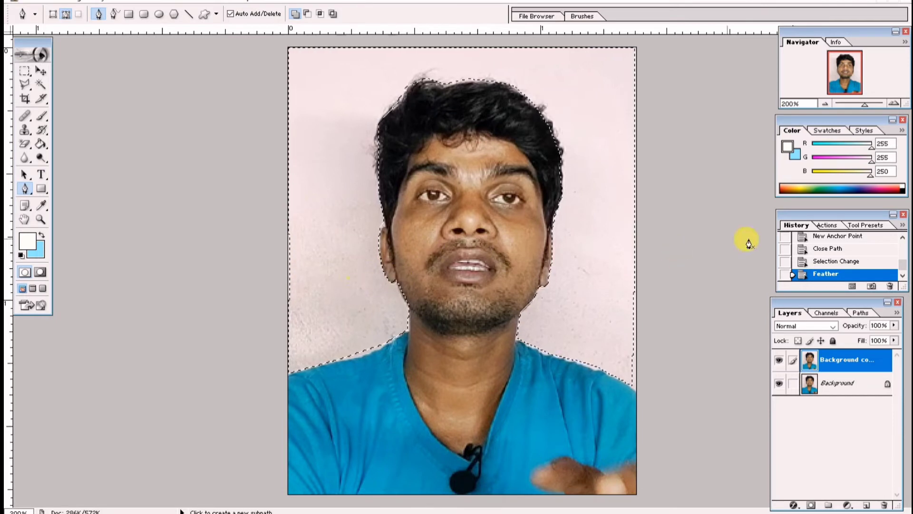
pyautogui.click(828, 130)
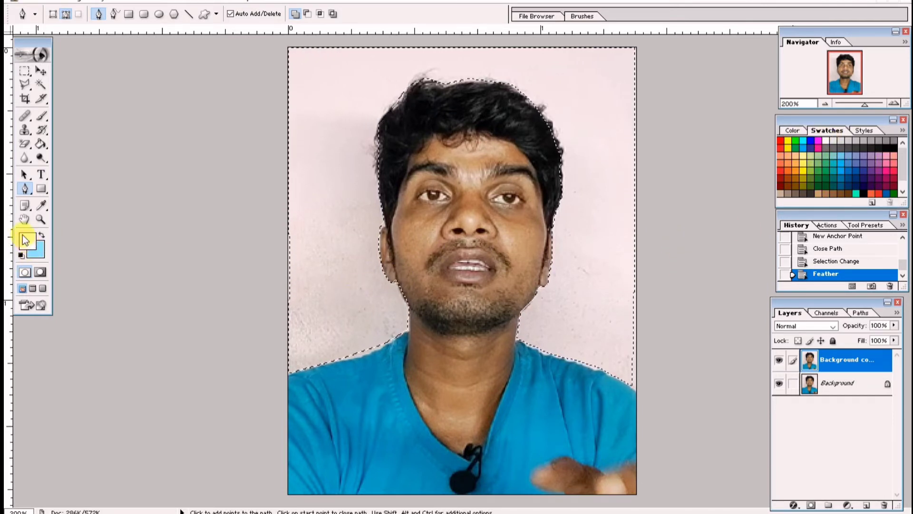
# Step: Set the background colour to bright sky blue and delete the selected backdrop
pyautogui.click(38, 256)
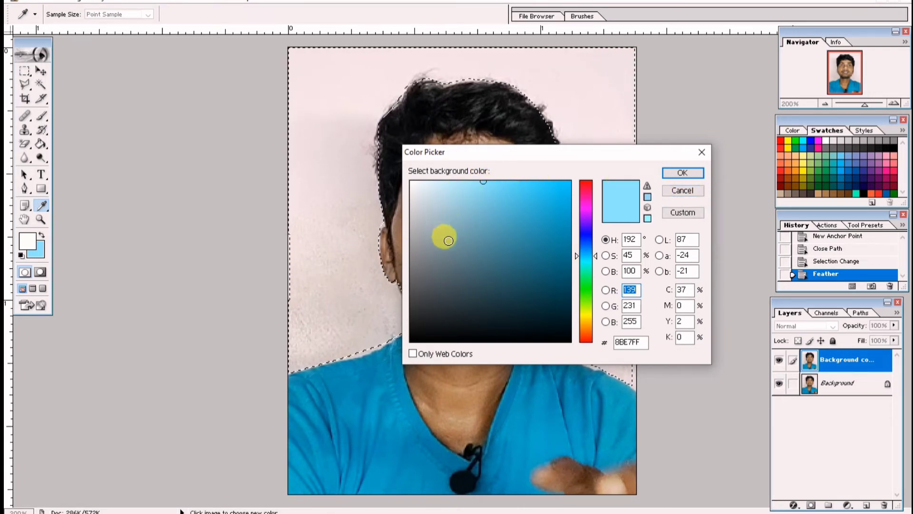
pyautogui.click(412, 184)
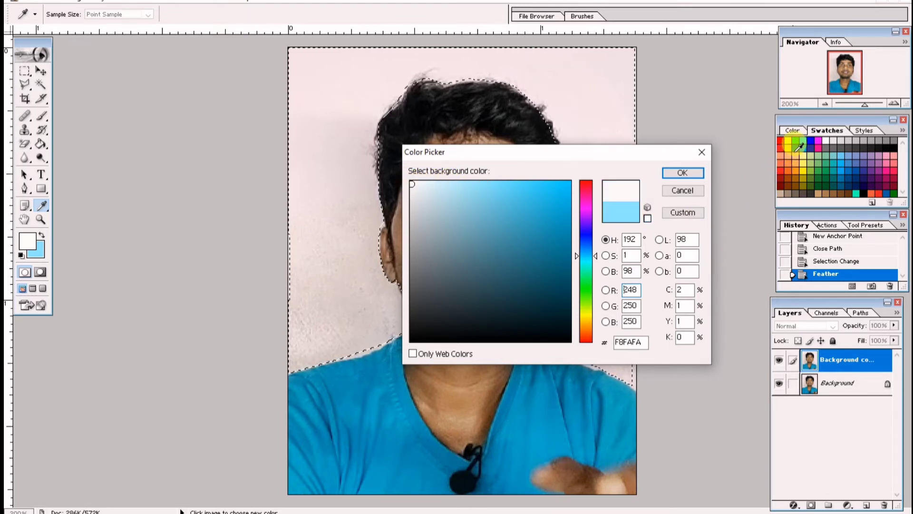
pyautogui.moveTo(520, 185)
pyautogui.mouseDown()
pyautogui.moveTo(540, 193)
pyautogui.moveTo(560, 178)
pyautogui.mouseUp()
pyautogui.click(683, 174)
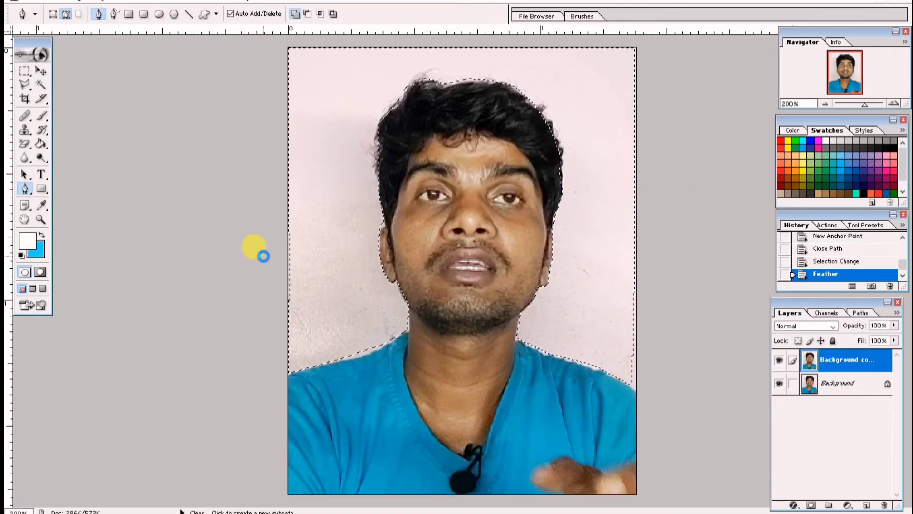
pyautogui.press('Delete')
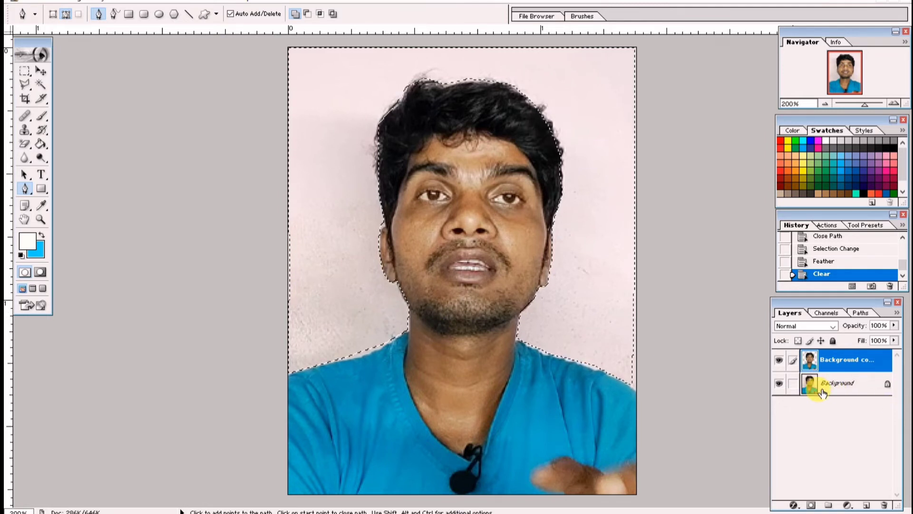
# Step: Fill the backdrop selection with the sky-blue background colour and deselect it
pyautogui.hotkey('ctrl', 'BackSpace')
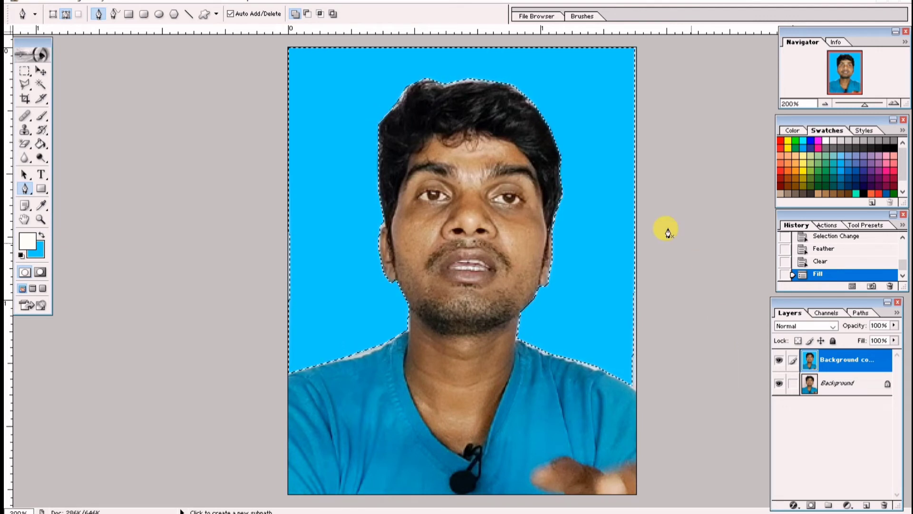
pyautogui.click(598, 303)
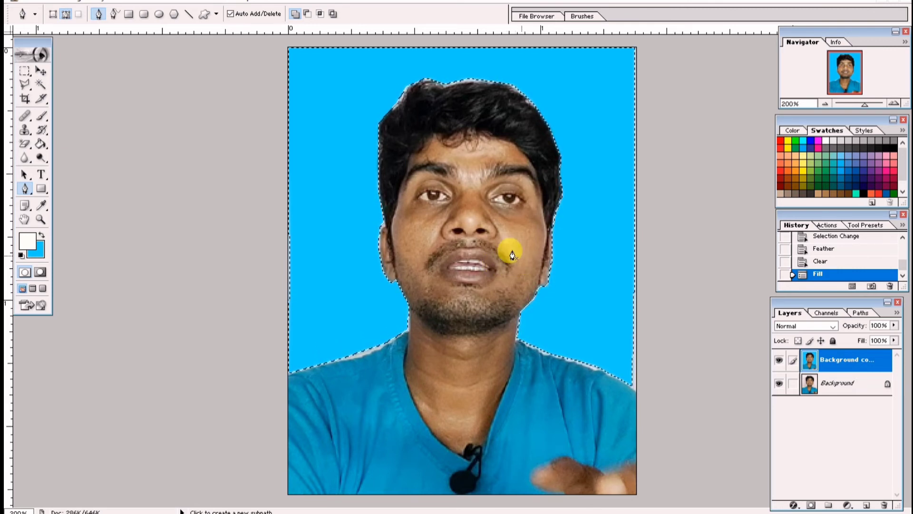
pyautogui.click(129, 1)
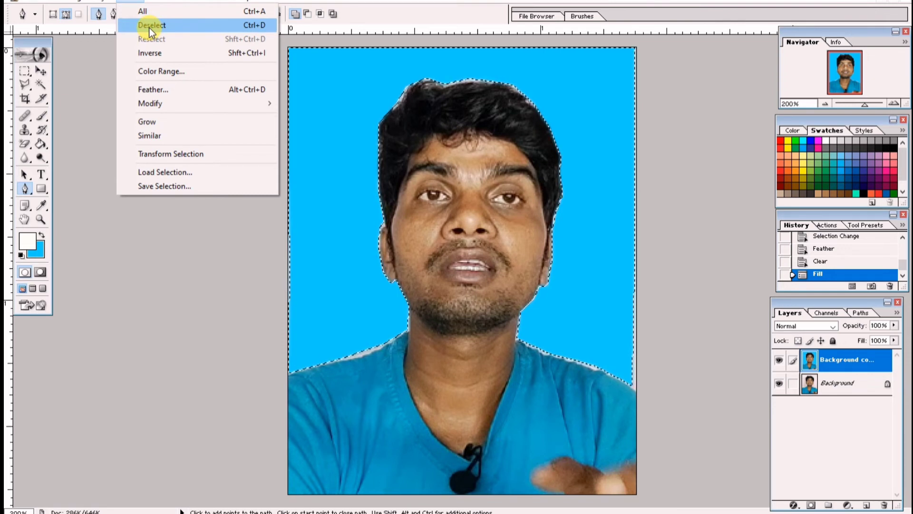
pyautogui.click(346, 217)
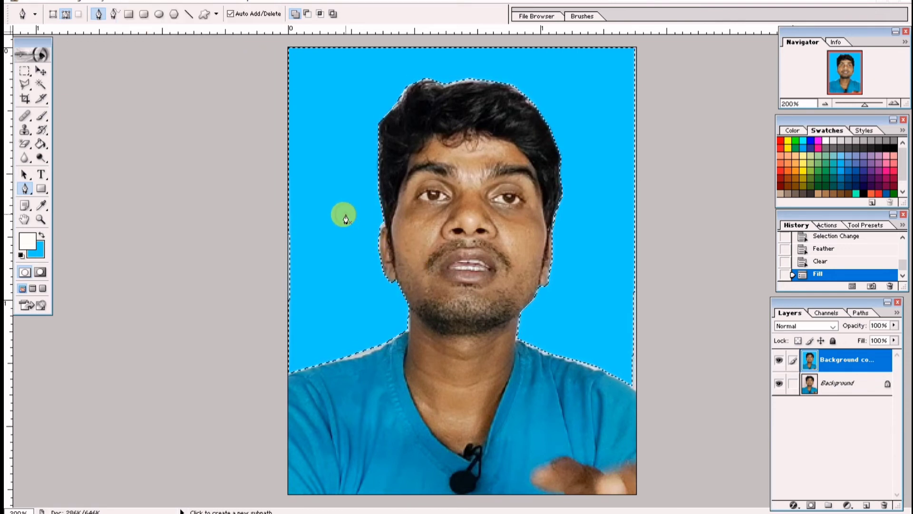
pyautogui.hotkey('ctrl', 'd')
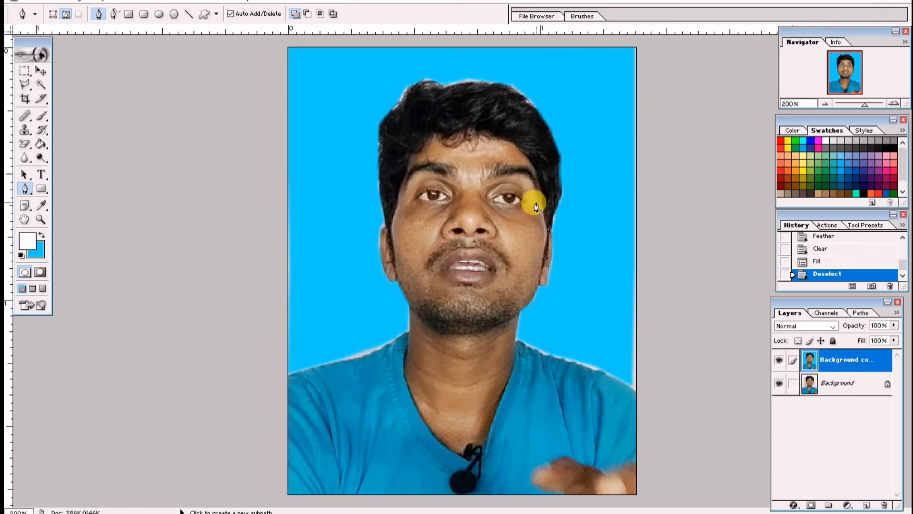
pyautogui.click(180, 2)
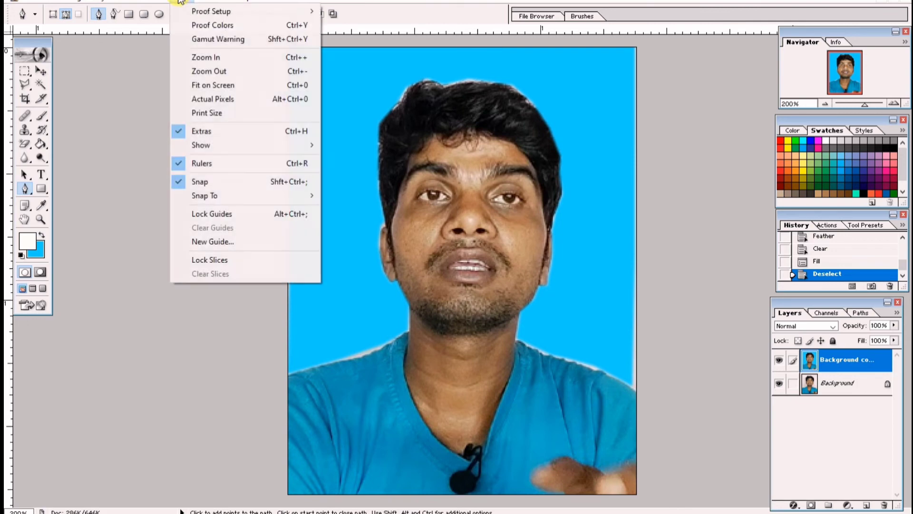
pyautogui.click(234, 89)
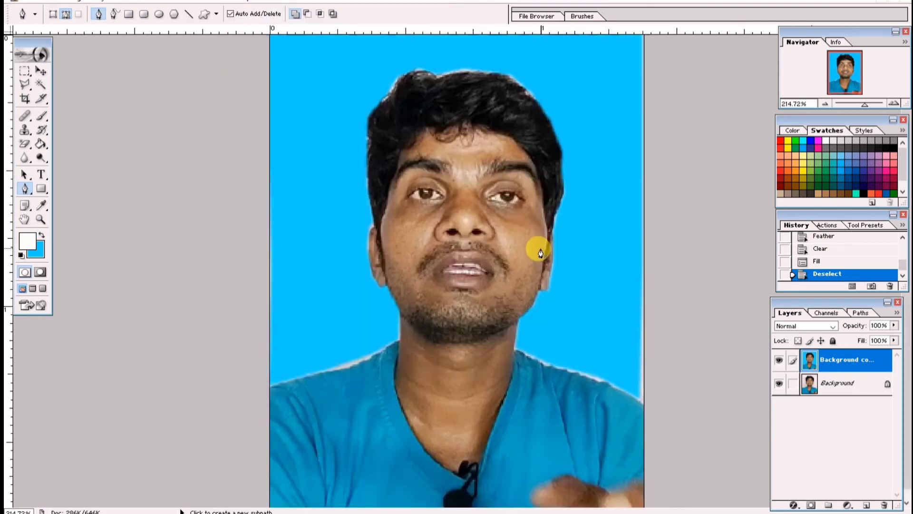
pyautogui.click(42, 220)
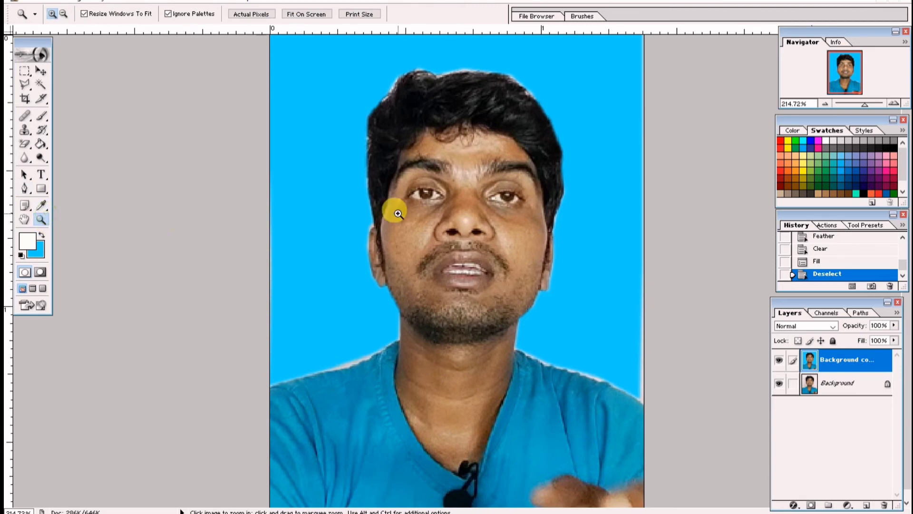
pyautogui.keyDown('alt'); pyautogui.click(399, 213); pyautogui.keyUp('alt')
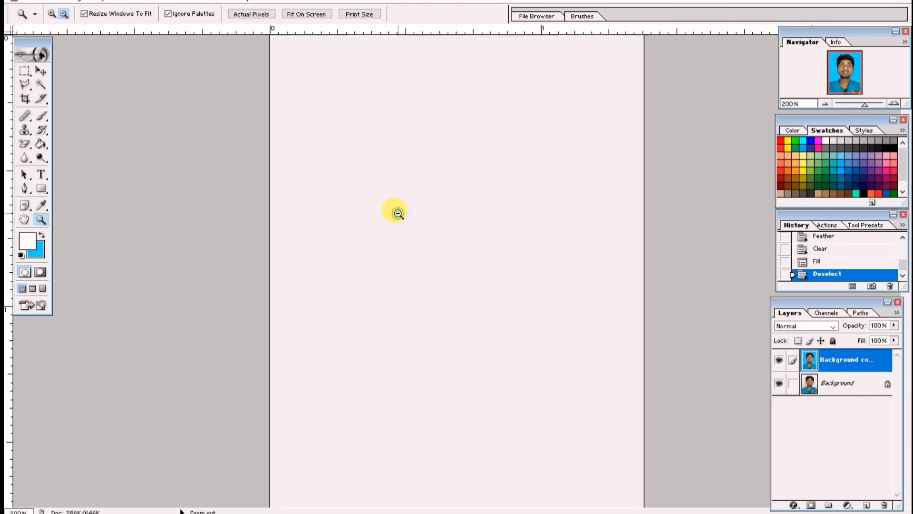
pyautogui.keyDown('alt'); pyautogui.click(398, 214); pyautogui.keyUp('alt')
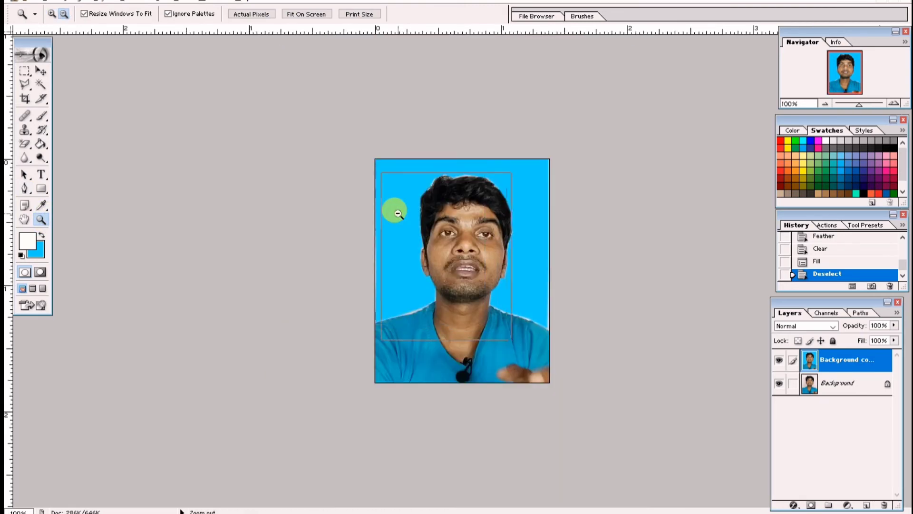
pyautogui.keyDown('alt'); pyautogui.click(398, 214); pyautogui.keyUp('alt')
pyautogui.keyDown('alt'); pyautogui.click(398, 213); pyautogui.keyUp('alt')
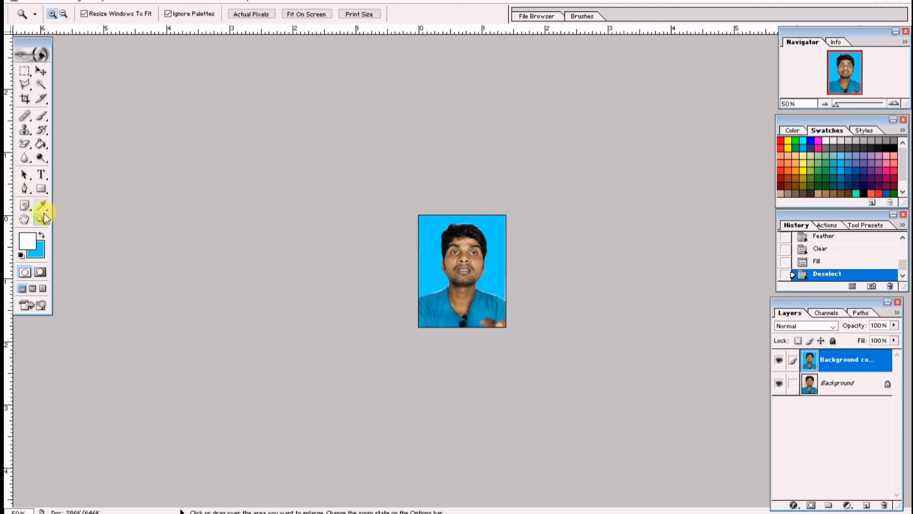
pyautogui.click(510, 276)
pyautogui.click(523, 282)
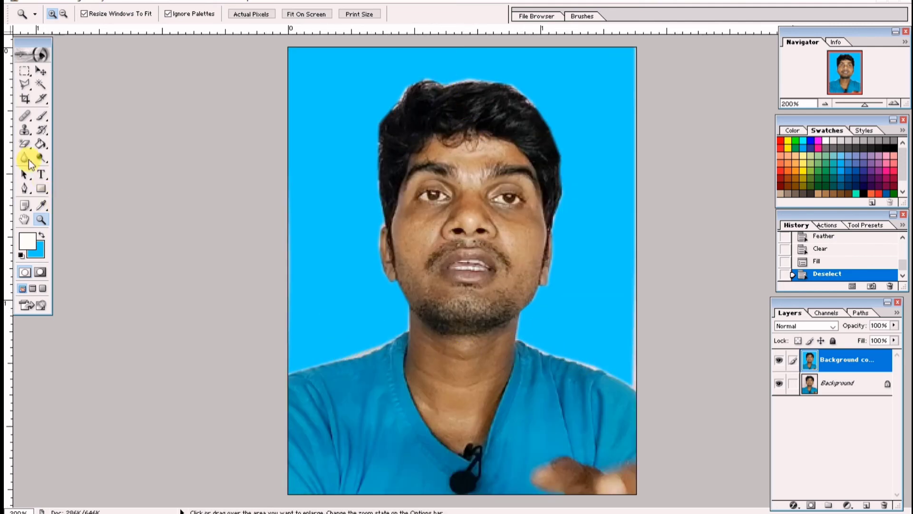
# Step: Outline the pale gap above the left shoulder with a closed pen path
pyautogui.click(26, 189)
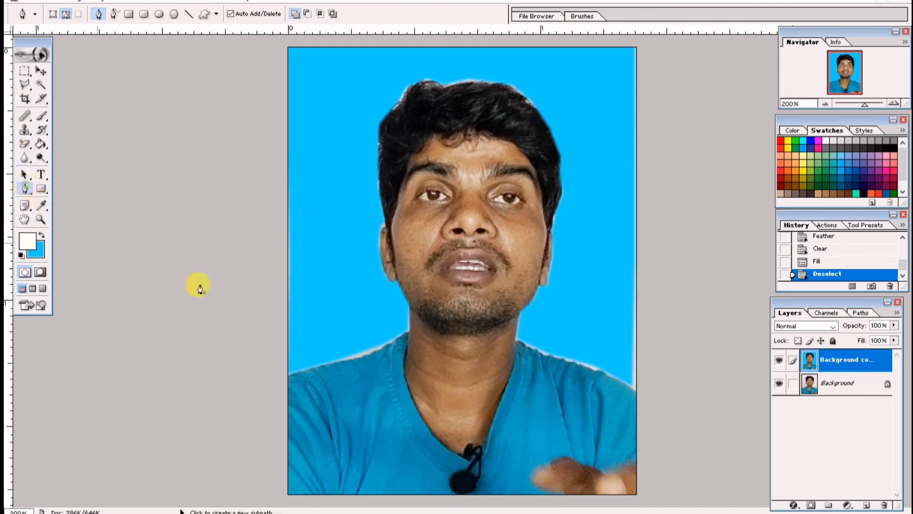
pyautogui.click(318, 365)
pyautogui.click(357, 358)
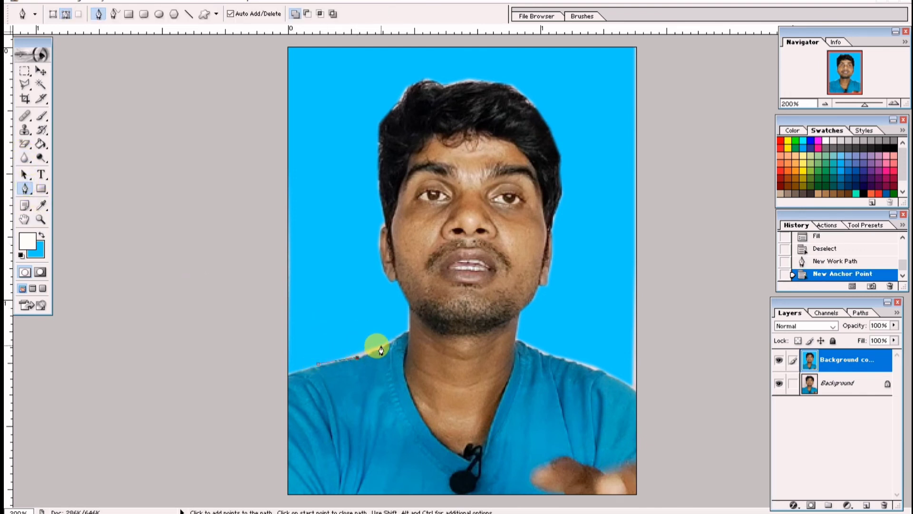
pyautogui.click(385, 348)
pyautogui.moveTo(399, 337); pyautogui.dragTo(371, 299)
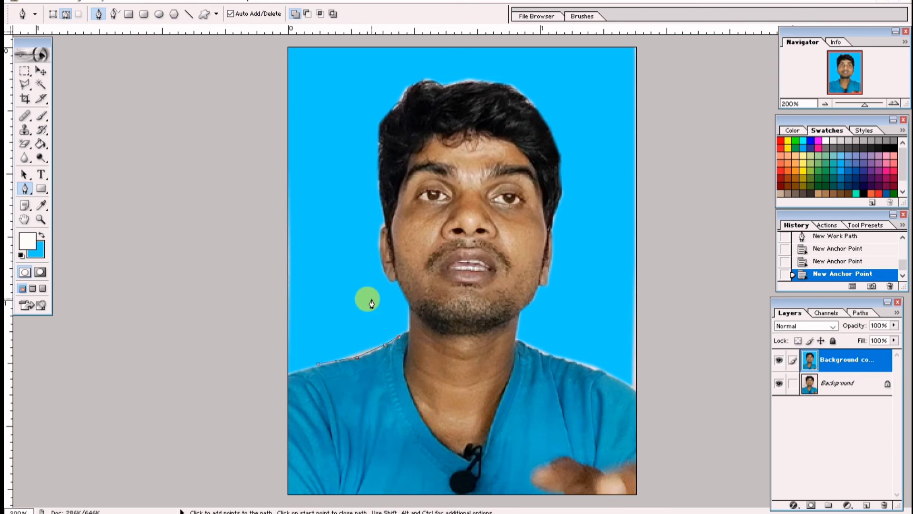
pyautogui.click(317, 363)
# Step: Turn the gap path into a selection, fill it with sky blue and deselect
pyautogui.hotkey('ctrl', 'Return')
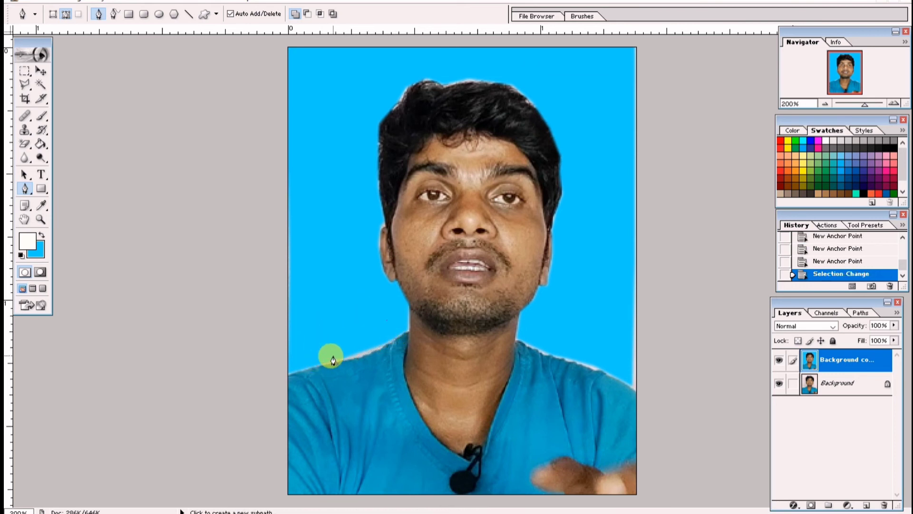
pyautogui.hotkey('ctrl', 'BackSpace')
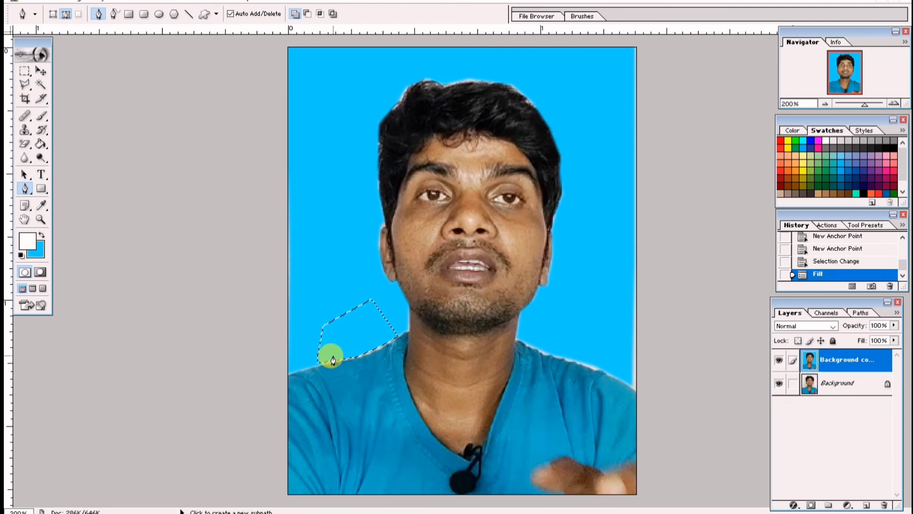
pyautogui.hotkey('ctrl', 'BackSpace')
pyautogui.press('Delete')
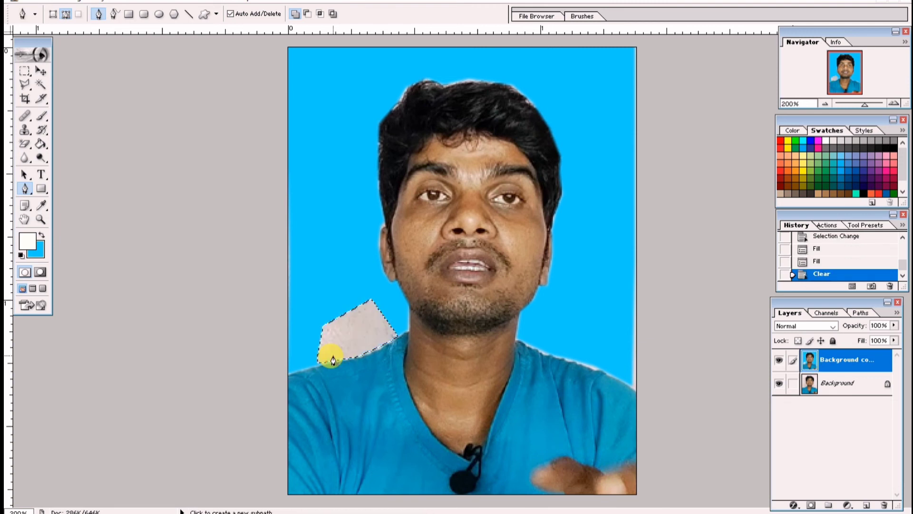
pyautogui.hotkey('ctrl', 'BackSpace')
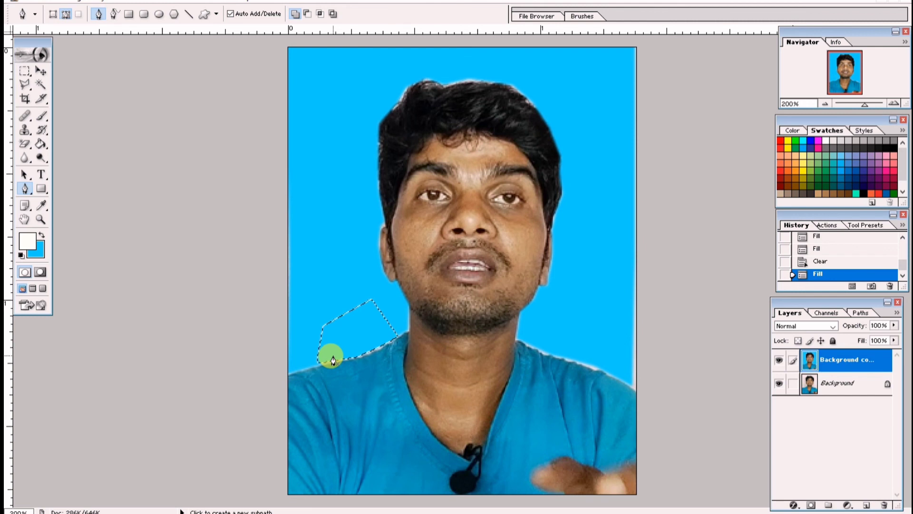
pyautogui.hotkey('ctrl', 'd')
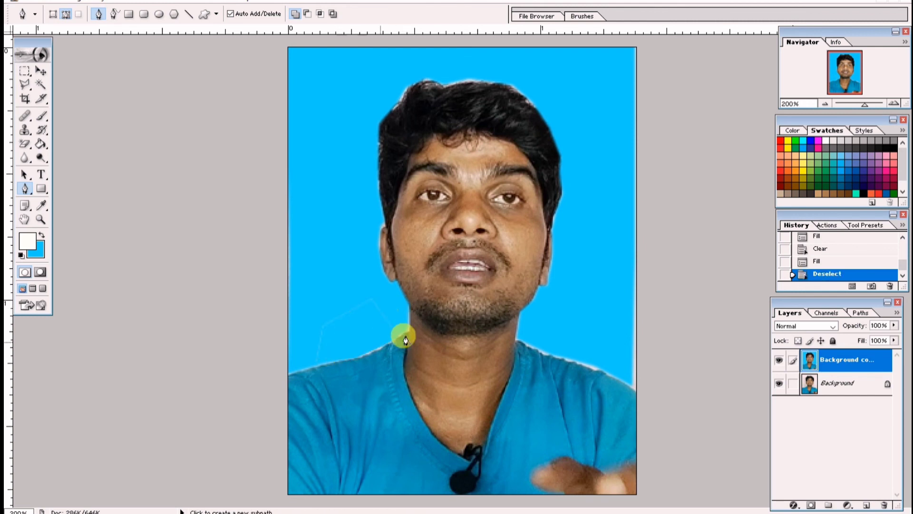
pyautogui.scroll(-1, 434, 299)
pyautogui.scroll(-1, 525, 288)
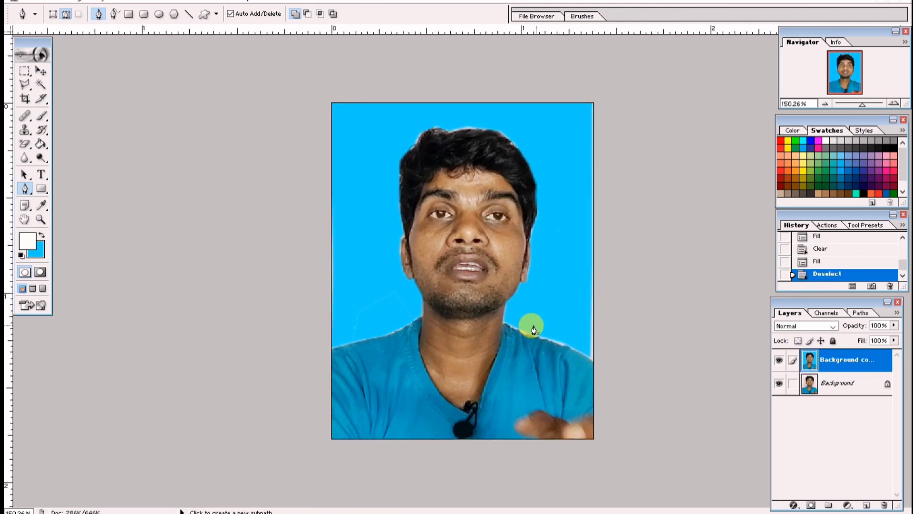